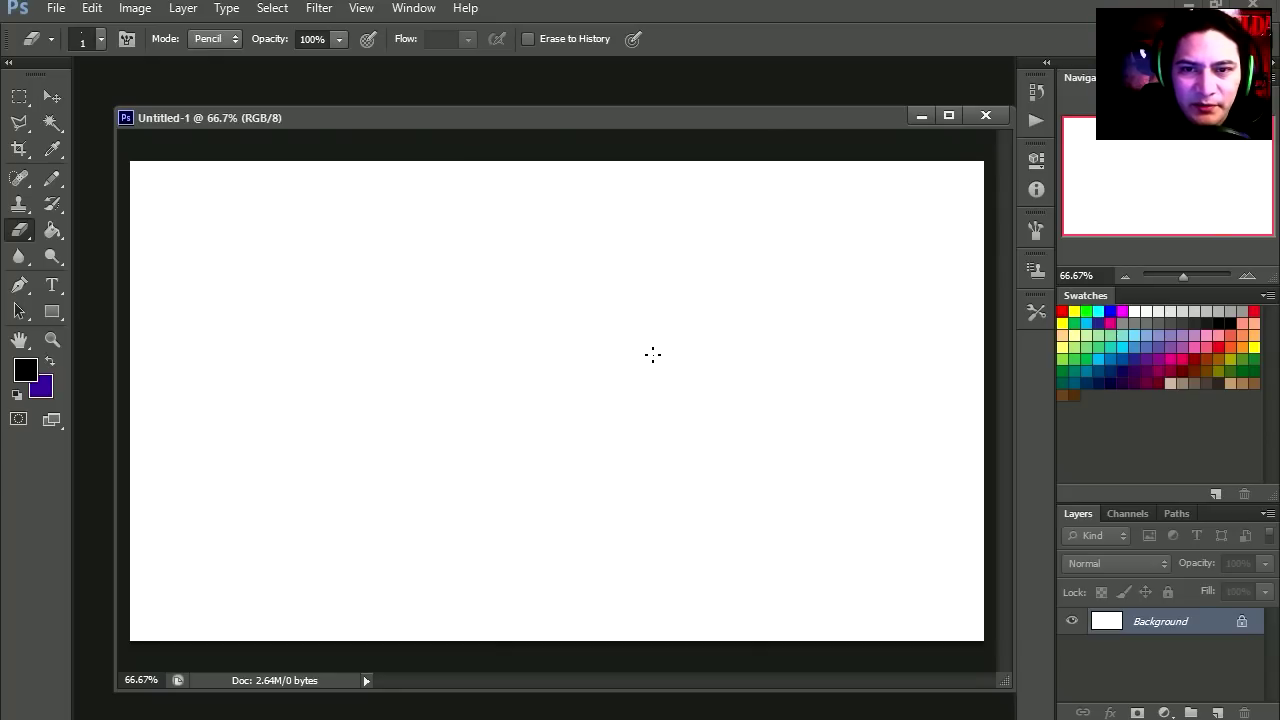
Resize the image to 16 by 16 pixels.
left_click(135, 7)
left_click(160, 149)
type("32")
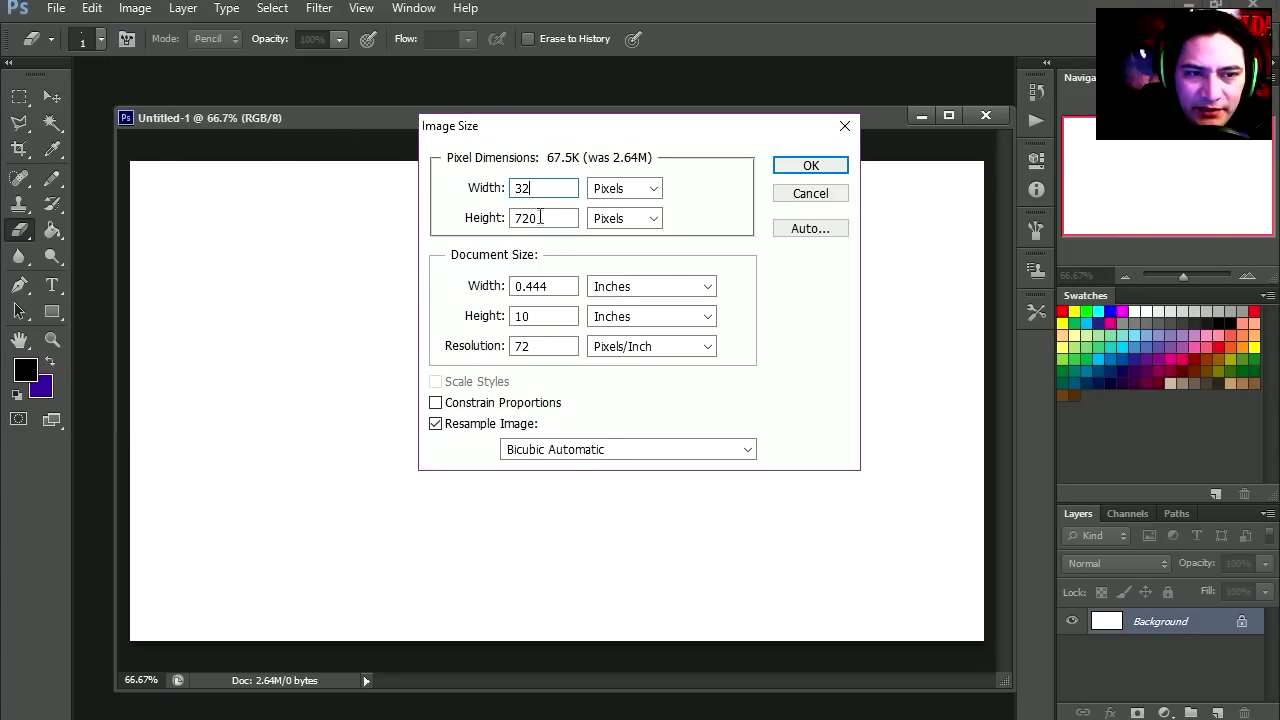
type("6")
key("Tab")
type("16")
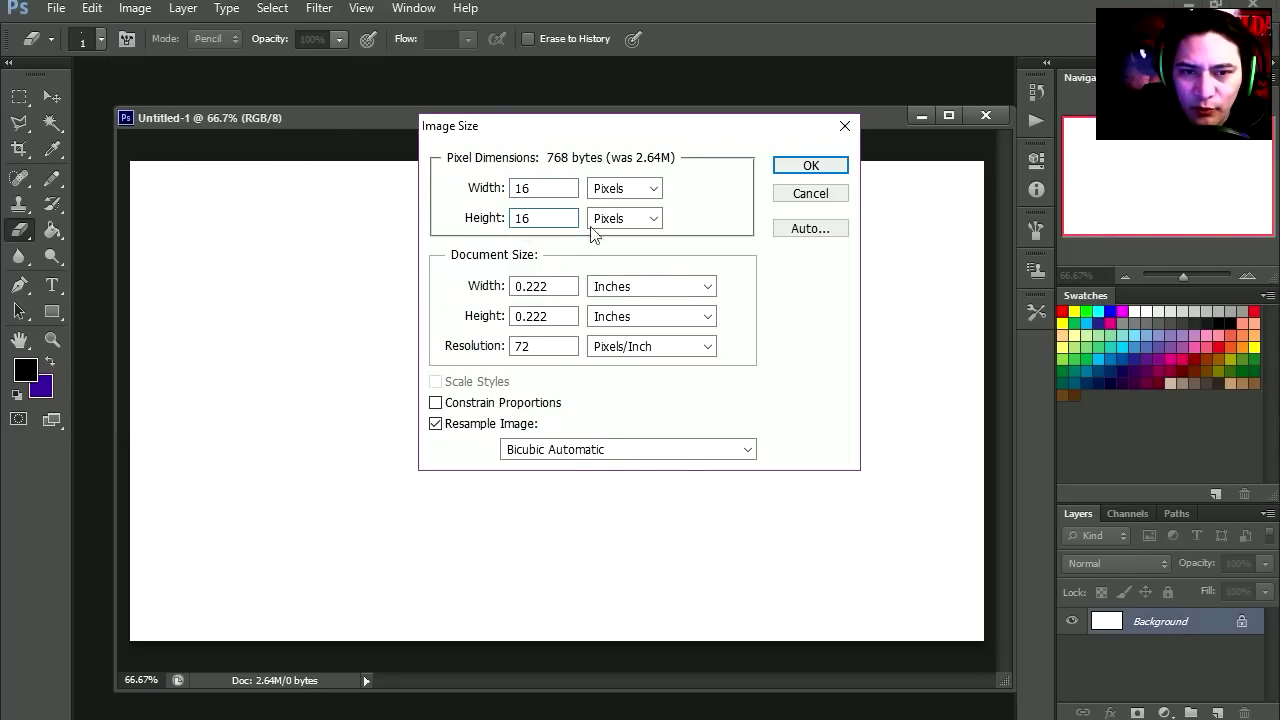
left_click(807, 168)
Reset the foreground and background colours to black and white and add a new layer above the background.
key("z")
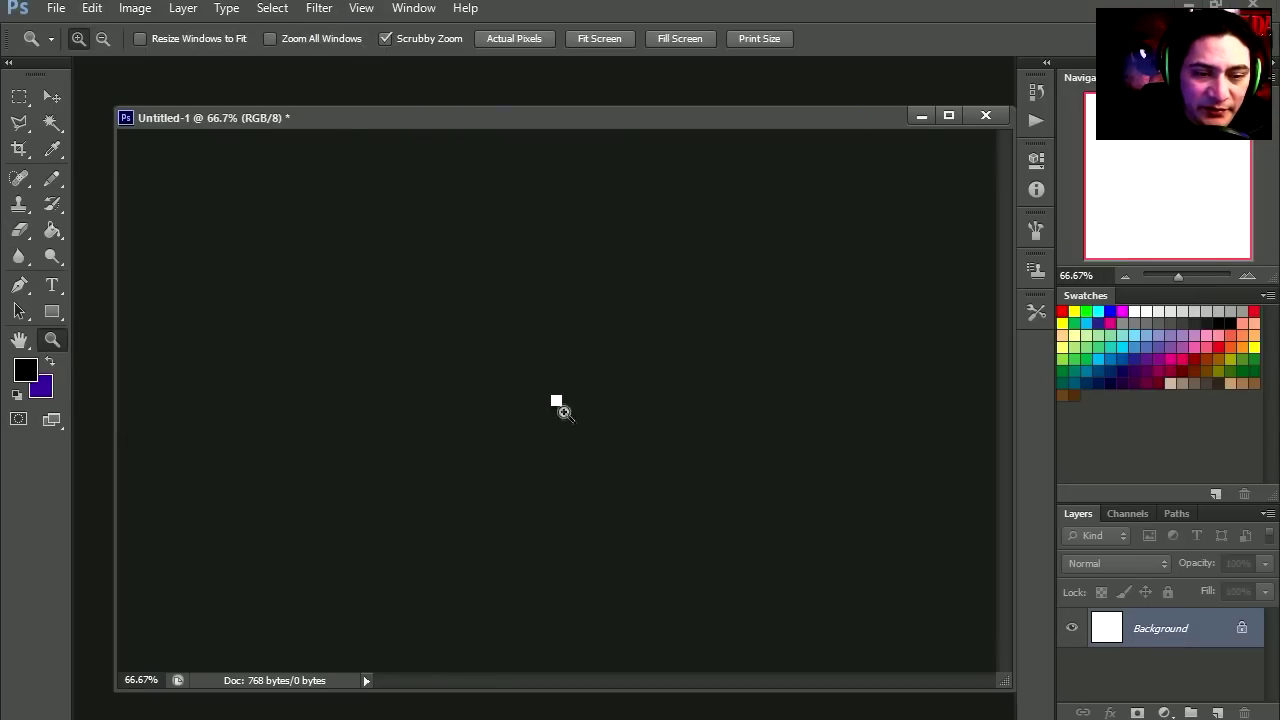
left_click(563, 408)
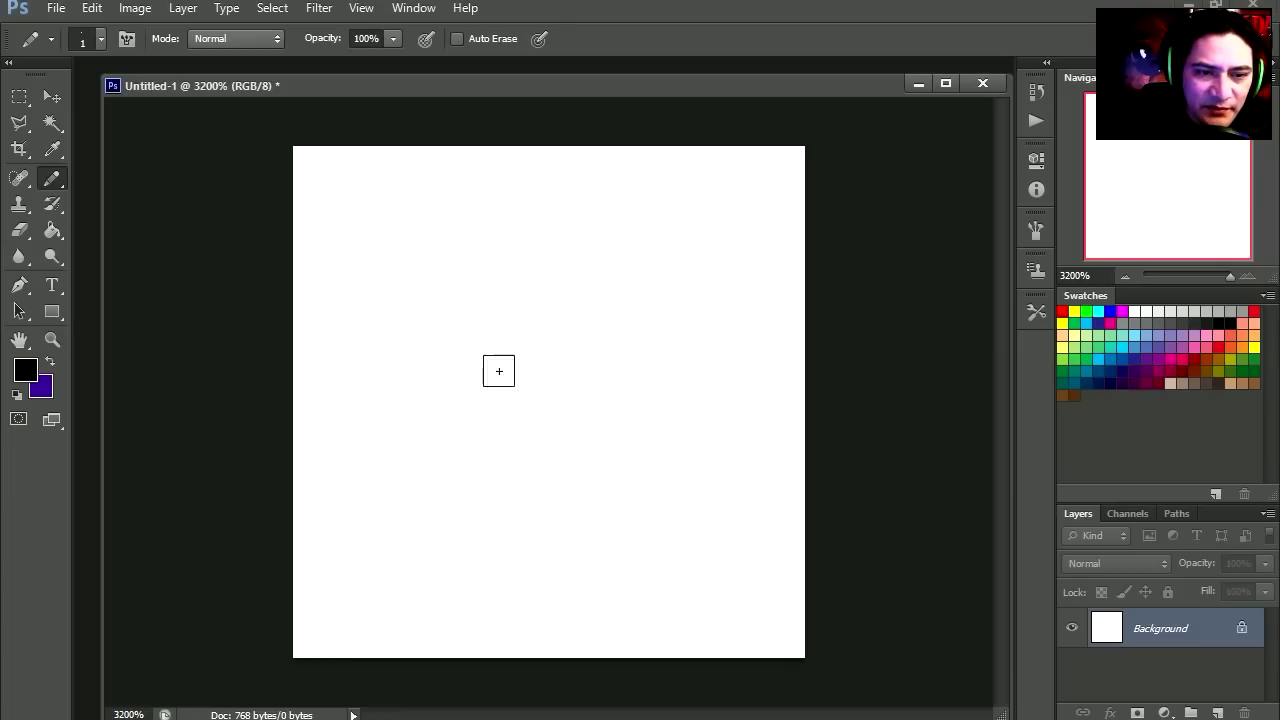
mouse_move(551, 303)
left_mouse_down()
mouse_move(651, 321)
mouse_move(545, 417)
mouse_move(461, 303)
mouse_move(589, 293)
left_mouse_up()
key("ctrl+z")
key("d")
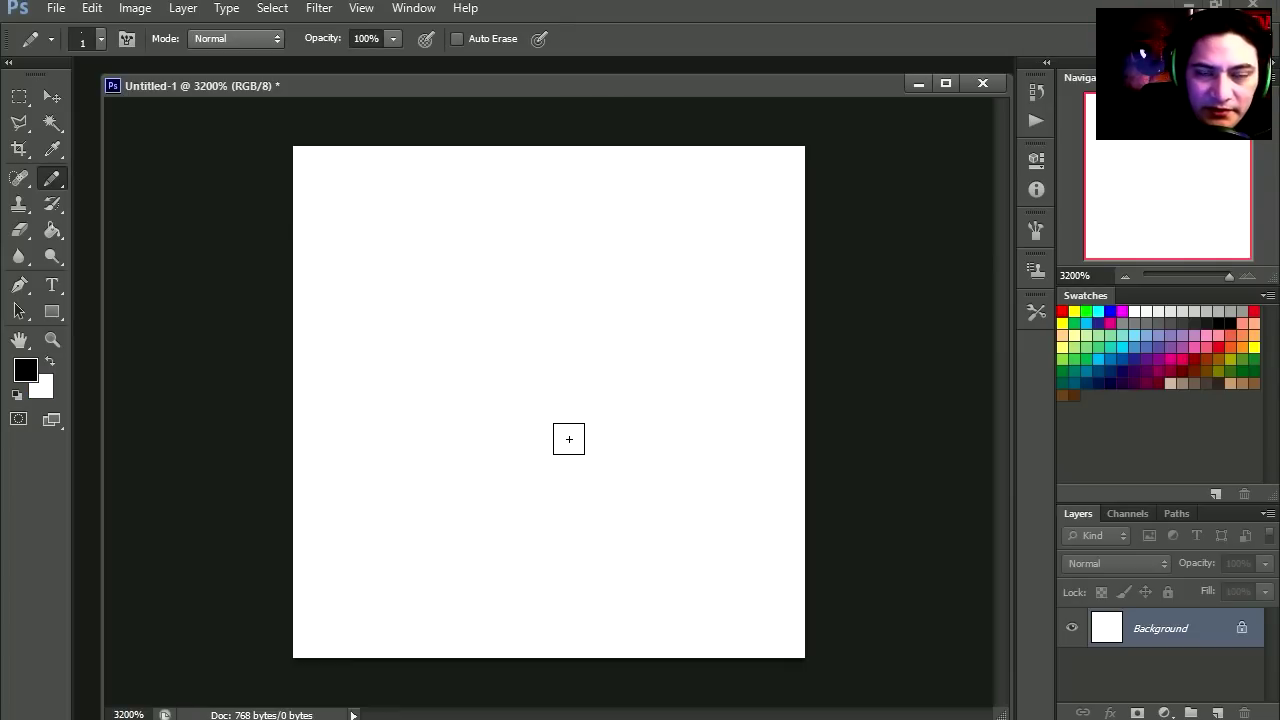
left_click(1219, 712)
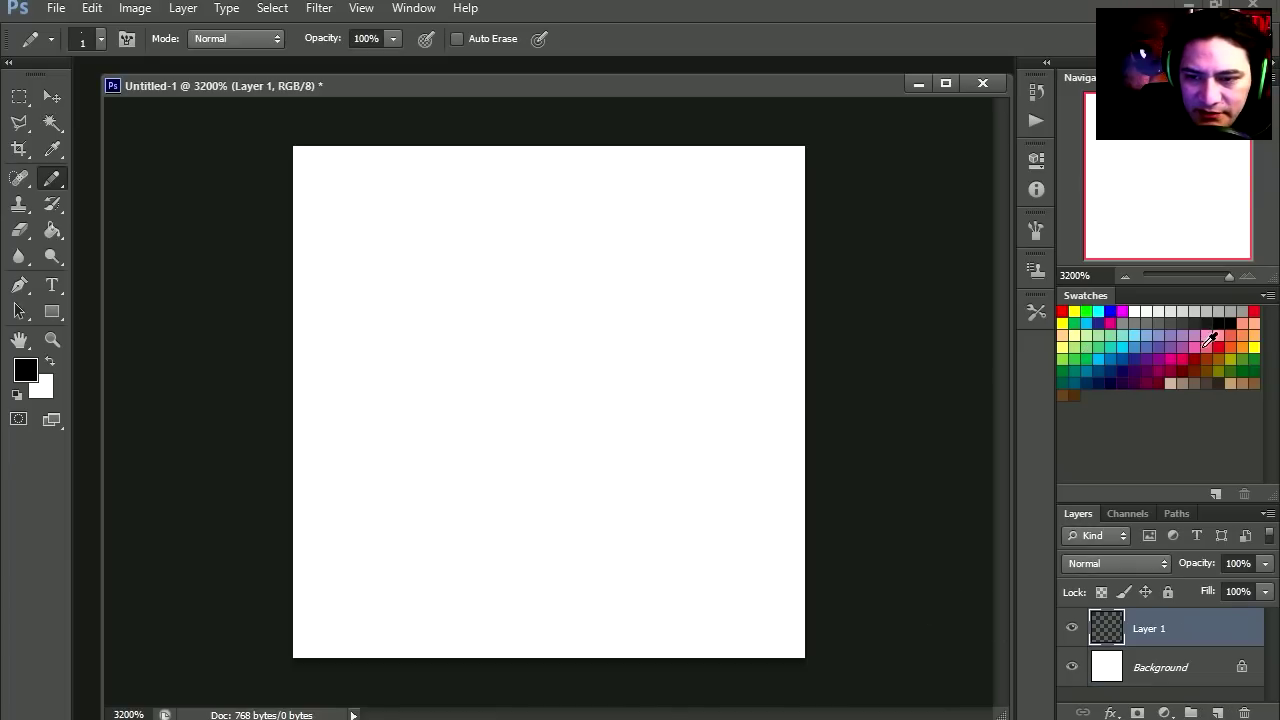
Draw a solid red rectangle about 12 by 10 pixels on the new layer as the character's head.
left_click(1229, 342)
left_click(25, 370)
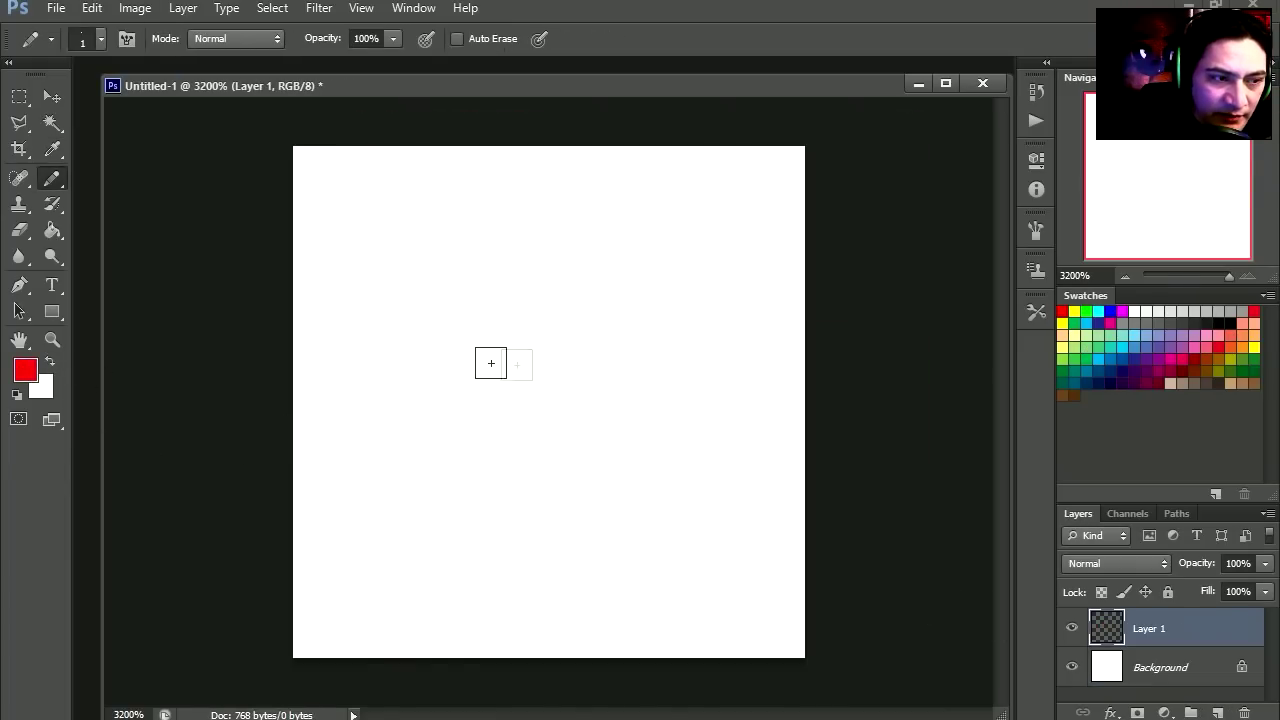
key("u")
mouse_move(357, 178)
left_mouse_down()
mouse_move(651, 449)
mouse_move(751, 483)
mouse_move(731, 491)
left_mouse_up()
Pencil a narrower red torso beneath the head with two one-pixel-wide legs reaching the canvas's lower edge, erasing the excess between them.
key("b")
mouse_move(505, 511)
left_mouse_down()
mouse_move(589, 525)
mouse_move(460, 511)
left_mouse_up()
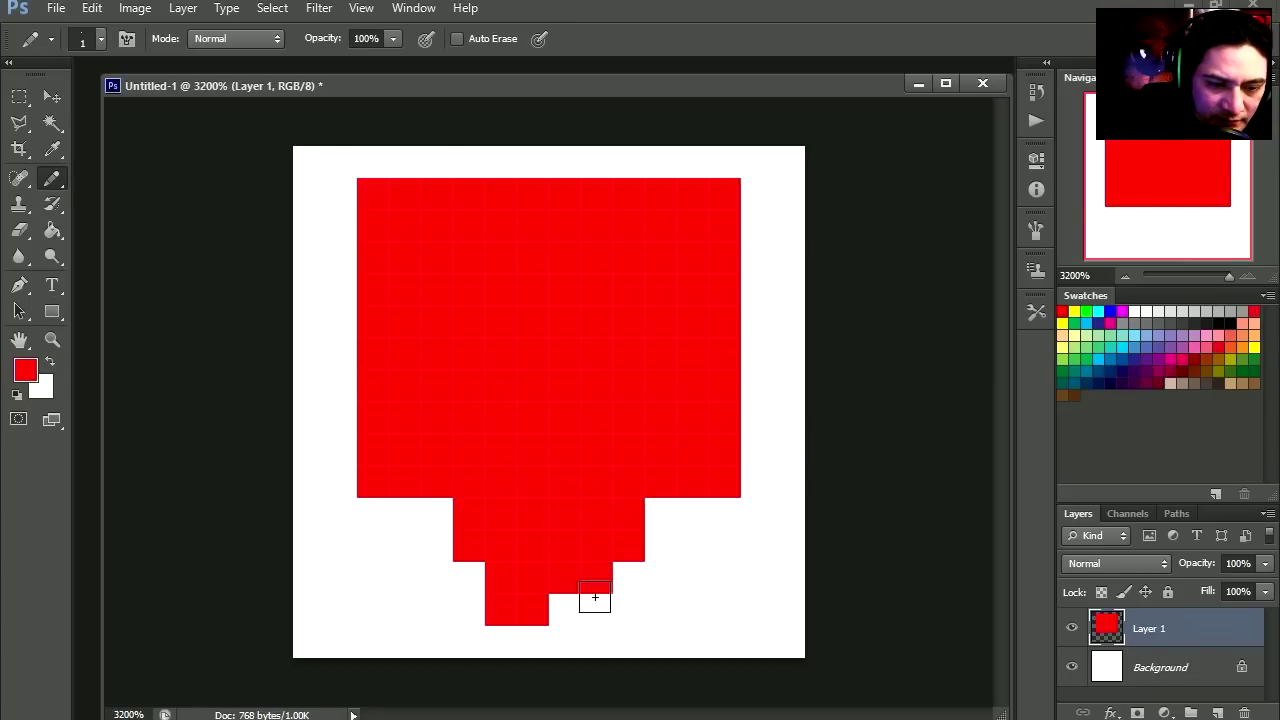
left_click_drag(594, 600, 595, 648)
left_click_drag(509, 628, 517, 648)
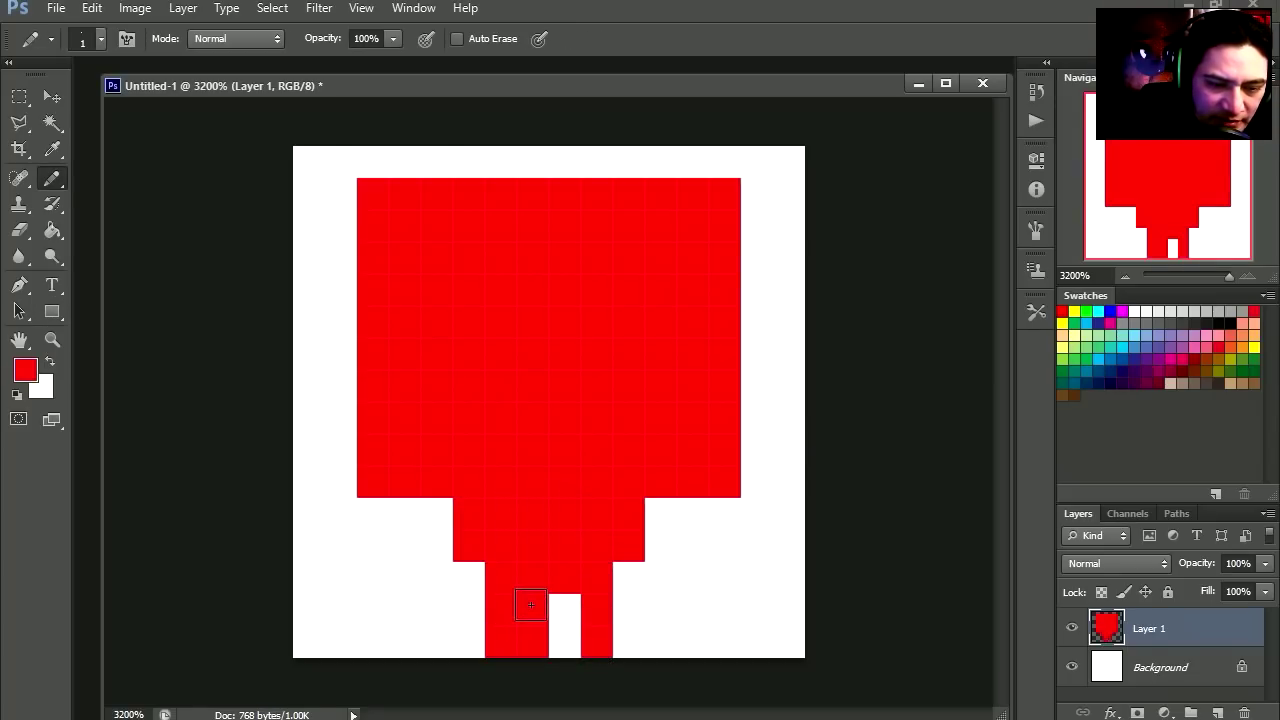
left_click(569, 606)
key("e")
left_click(535, 641)
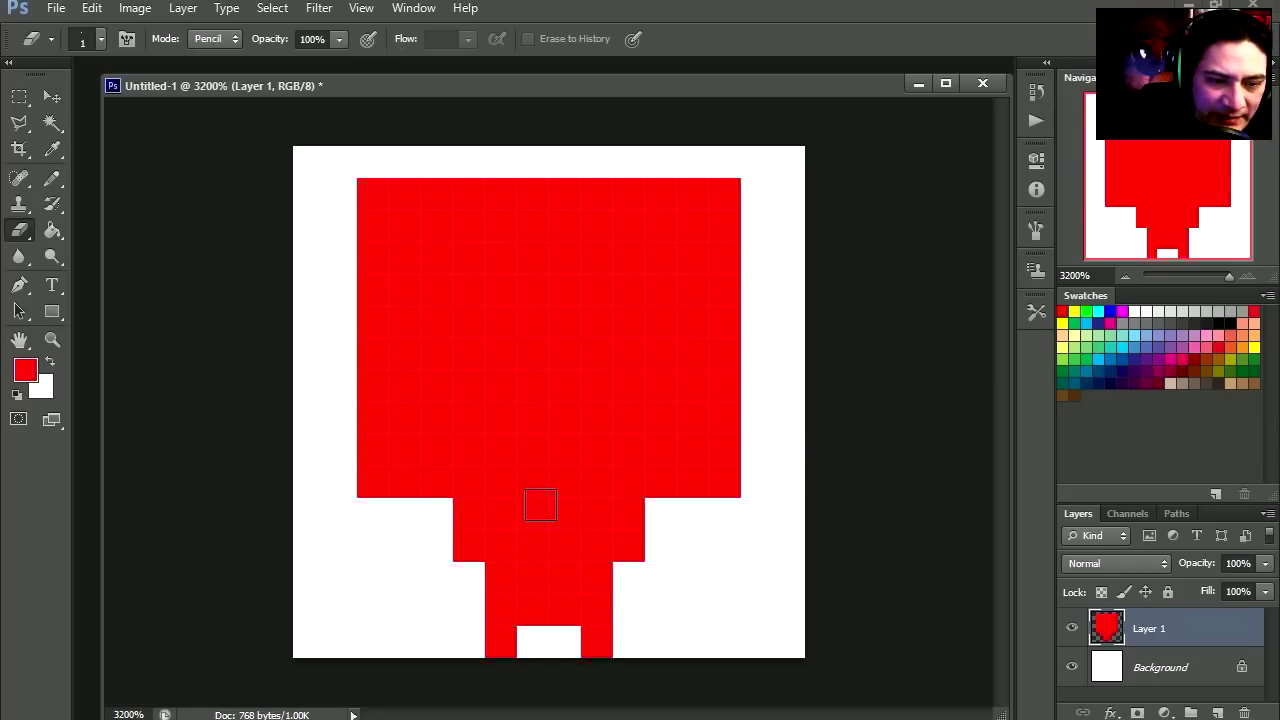
Pencil a red arm bending downward on each side of the torso and thicken both shoulders by one pixel.
key("b")
mouse_move(660, 546)
left_mouse_down()
mouse_move(693, 545)
mouse_move(694, 610)
left_mouse_up()
left_click_drag(437, 546, 402, 597)
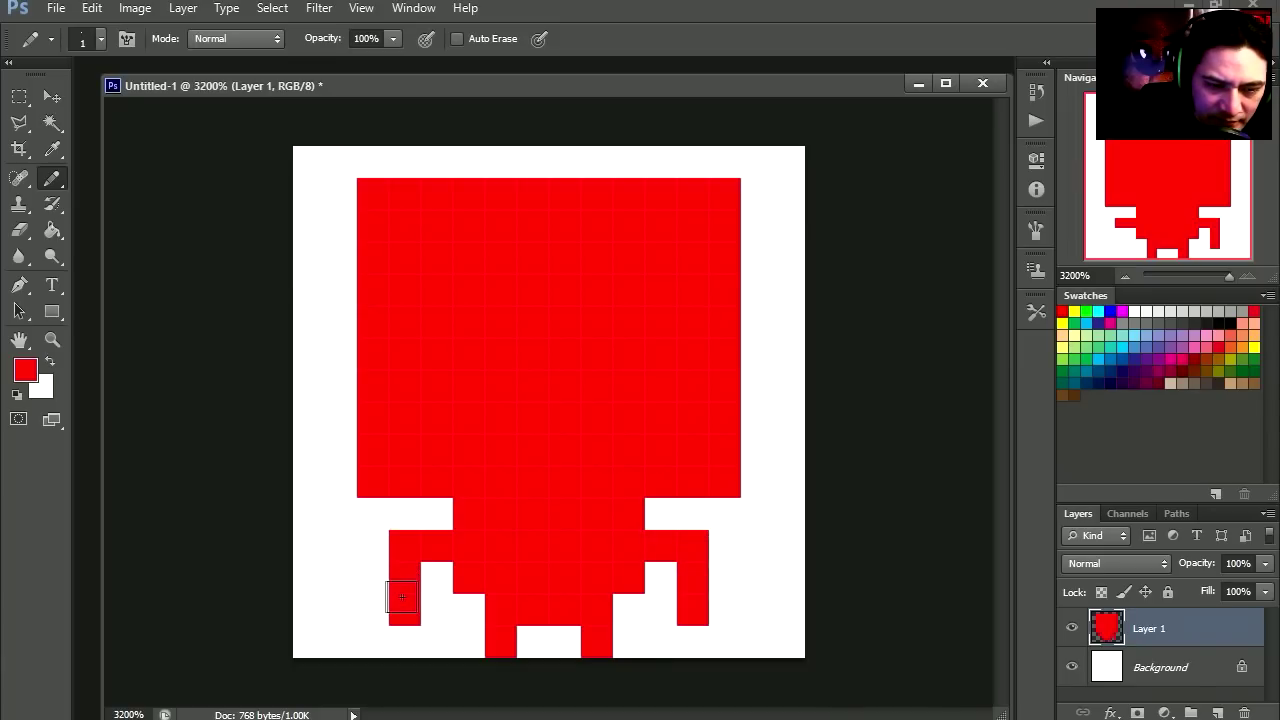
left_click(661, 573)
left_click(440, 577)
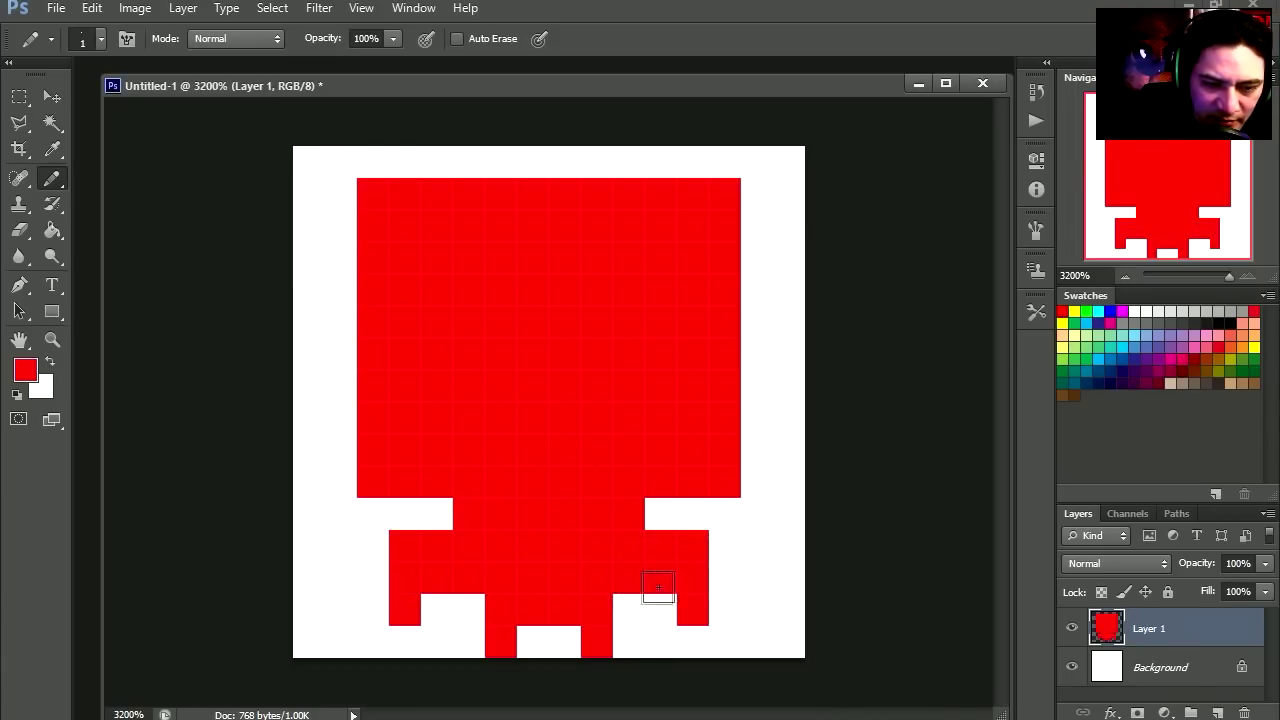
left_click_drag(627, 610, 627, 642)
key("e")
left_click(599, 642)
left_click(501, 642)
key("b")
left_click(469, 611)
left_click(597, 643)
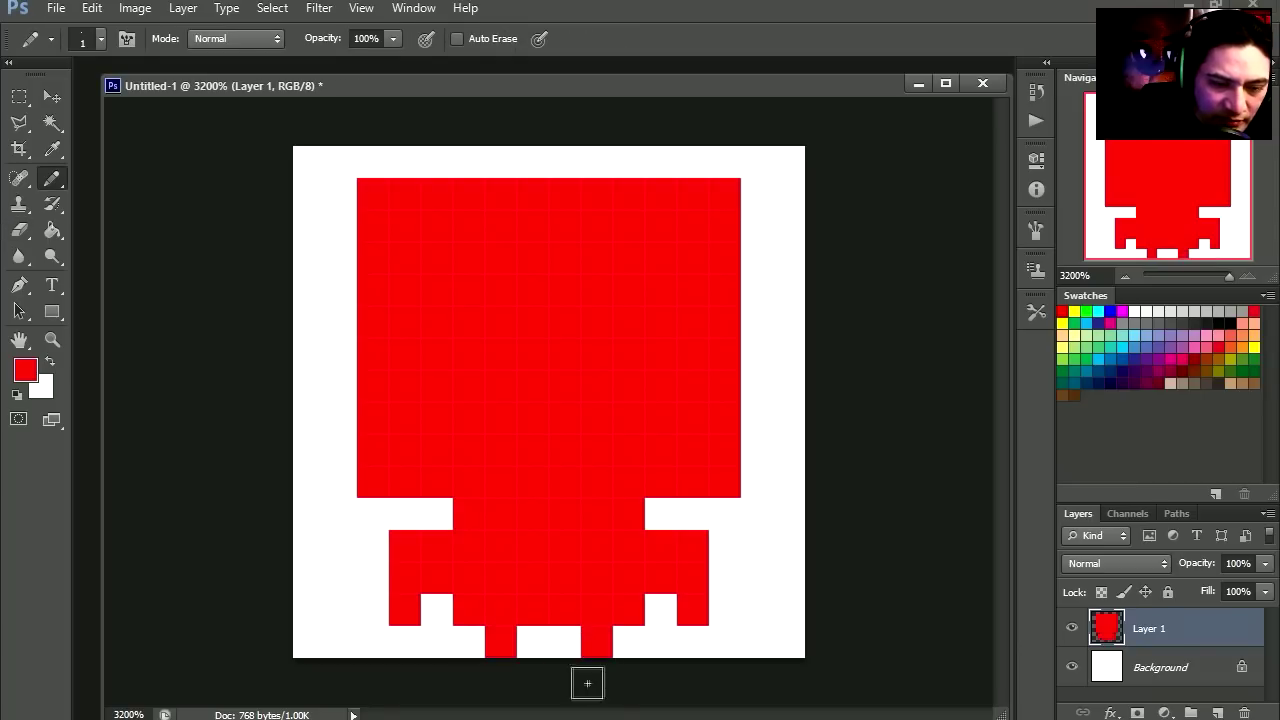
key("e")
left_click(470, 613)
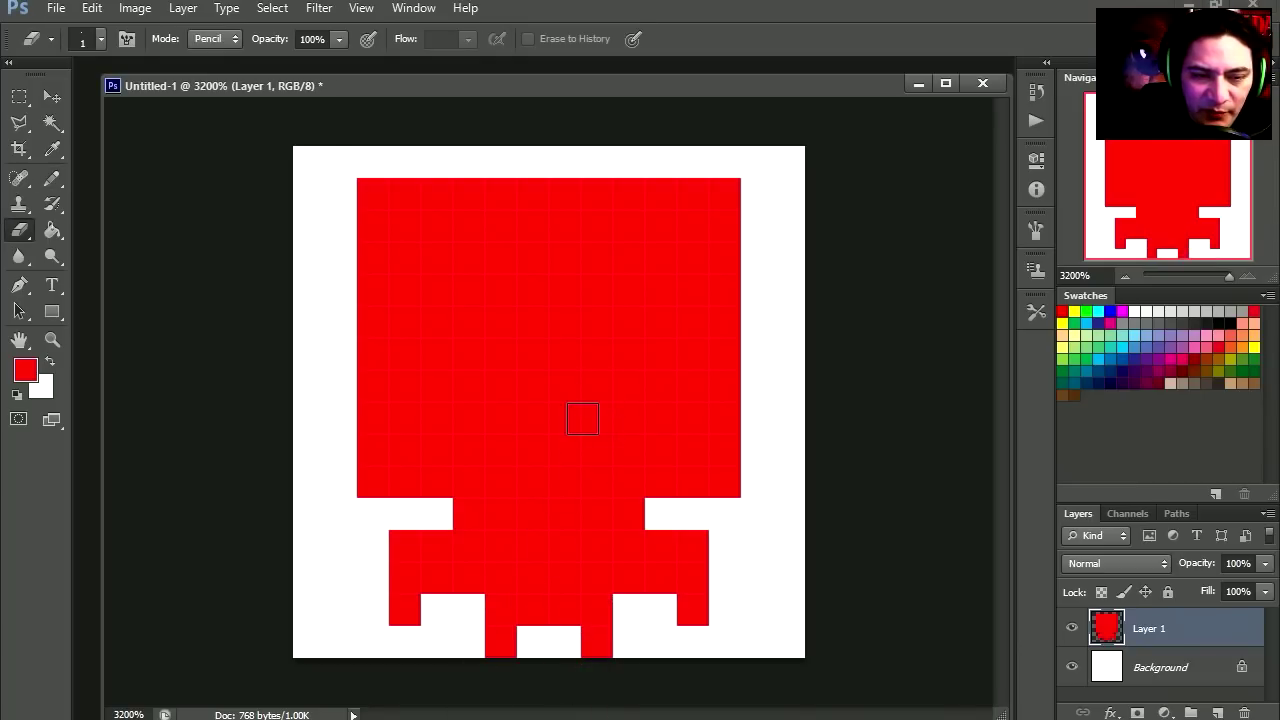
Paint two black eye patches about 5 by 8 pixels on the head, separated by a two-pixel red strip.
left_click(1230, 321)
key("u")
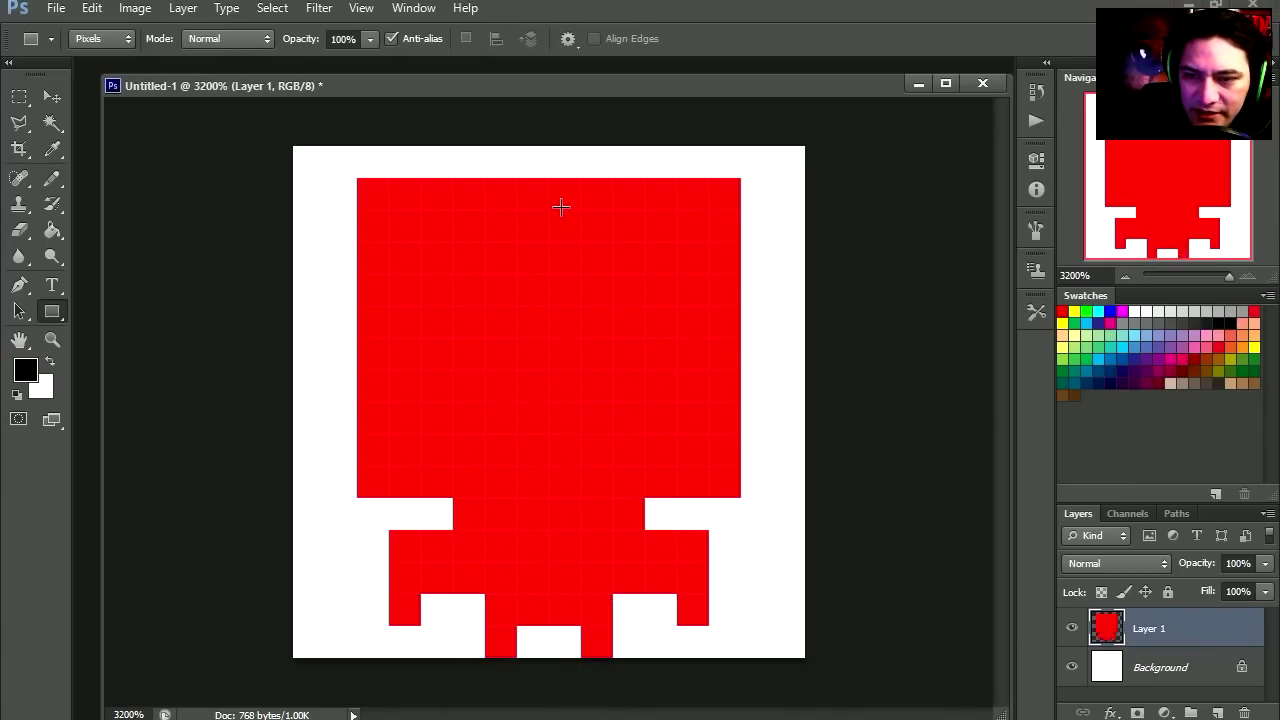
left_click_drag(549, 178, 709, 465)
left_click_drag(472, 224, 370, 446)
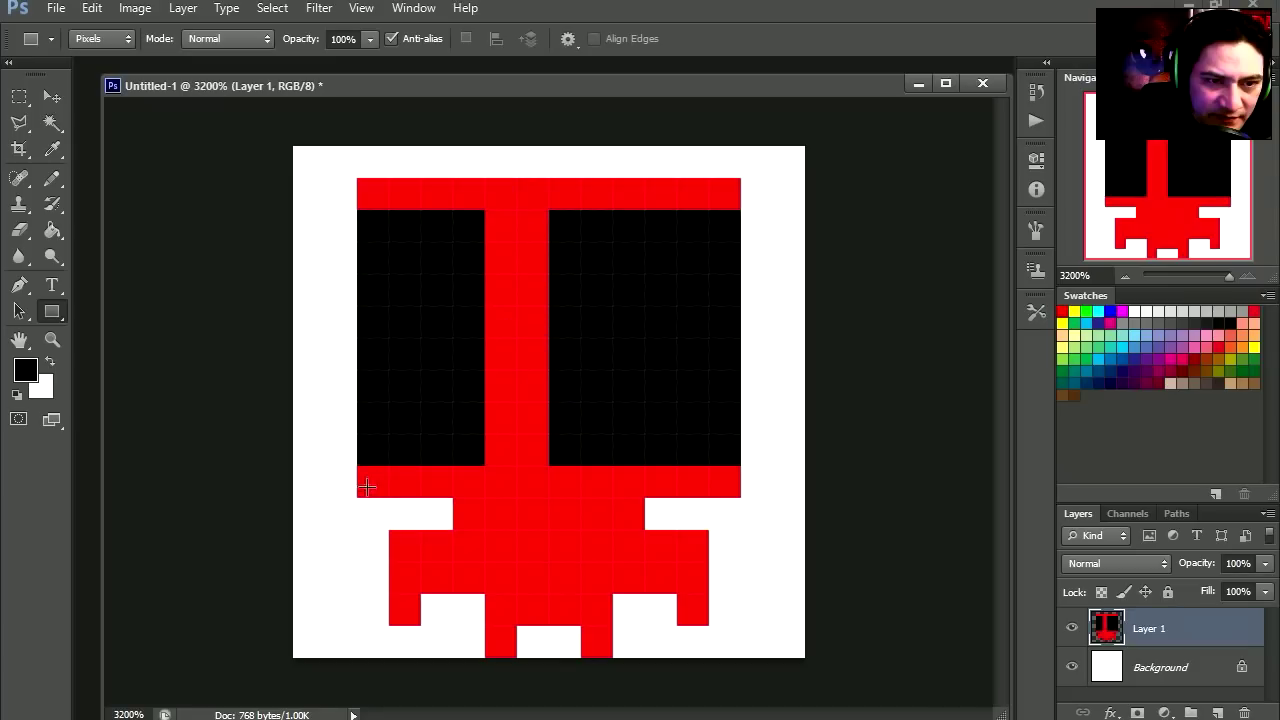
left_click(458, 268)
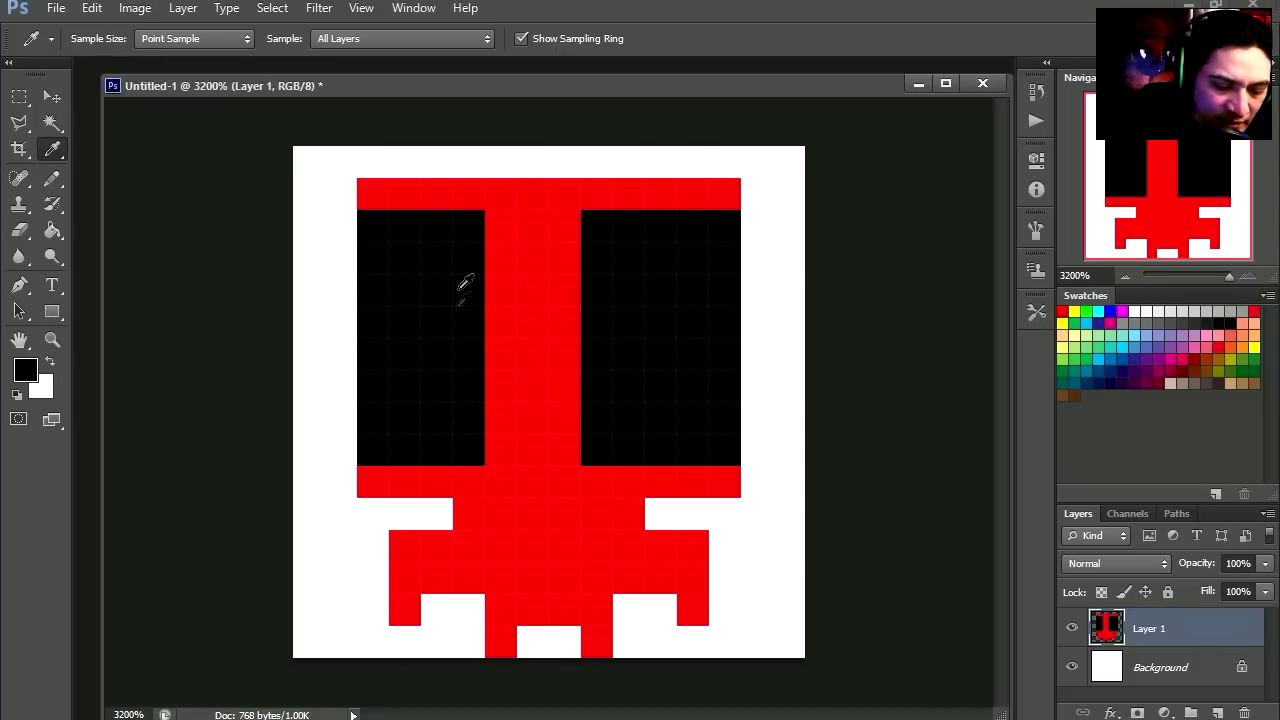
key("b")
left_click_drag(492, 434, 500, 223)
Paint a white pupil of 2 by 2 pixels inside each black eye patch.
key("x")
mouse_move(628, 312)
left_mouse_down()
mouse_move(629, 290)
mouse_move(654, 314)
left_mouse_up()
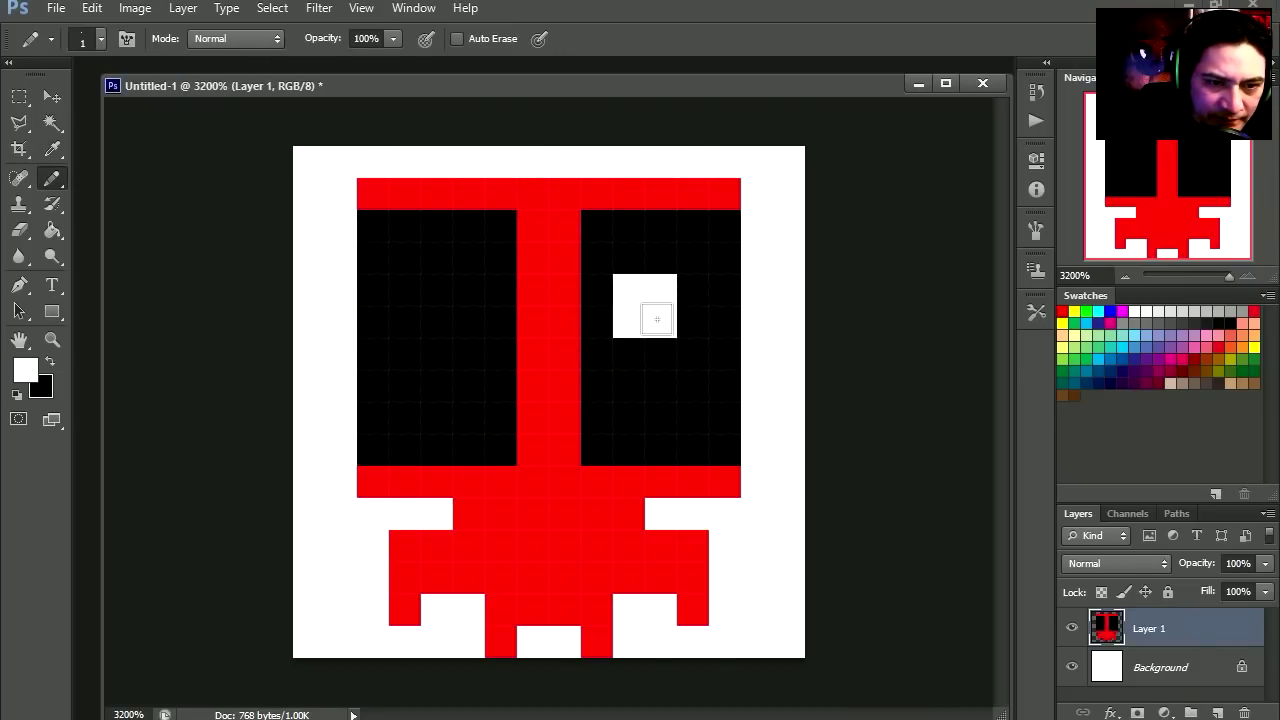
mouse_move(438, 322)
left_mouse_down()
mouse_move(414, 289)
mouse_move(409, 314)
left_mouse_up()
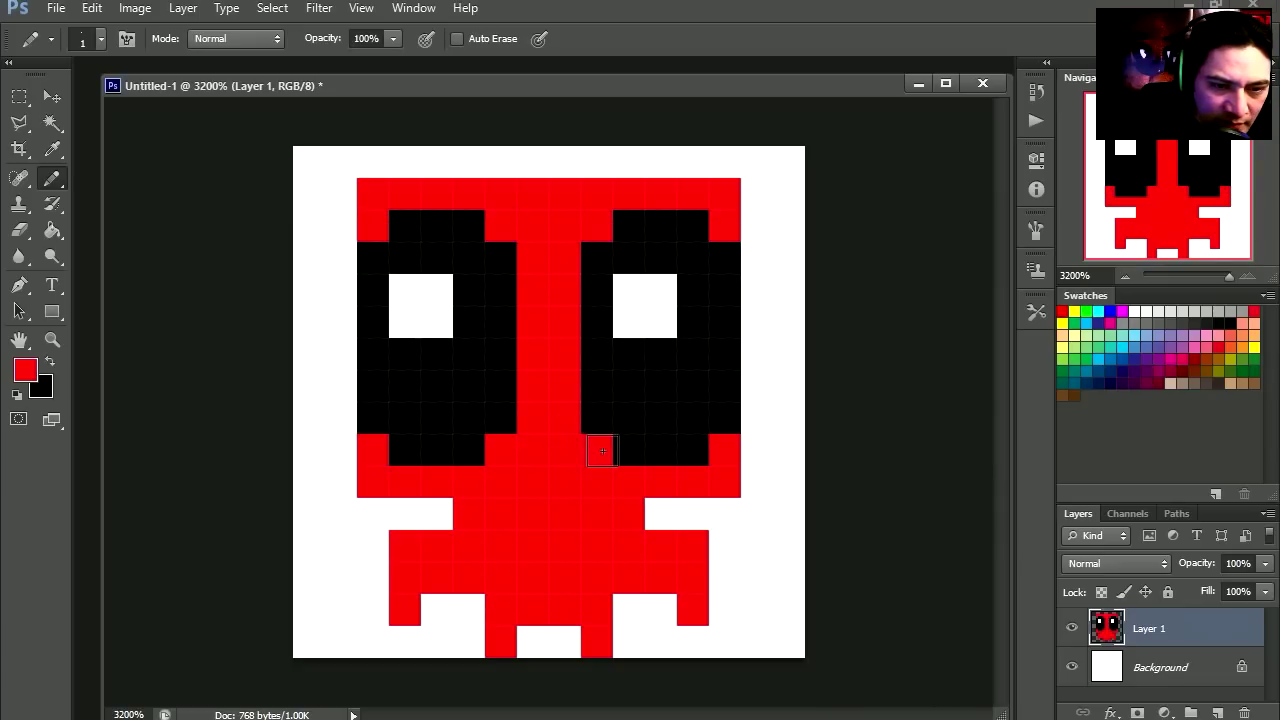
Shorten and taper the lower edges of both eye patches with red, and trim the corner pixels off the head.
left_click_drag(603, 451, 697, 451)
left_click(591, 421)
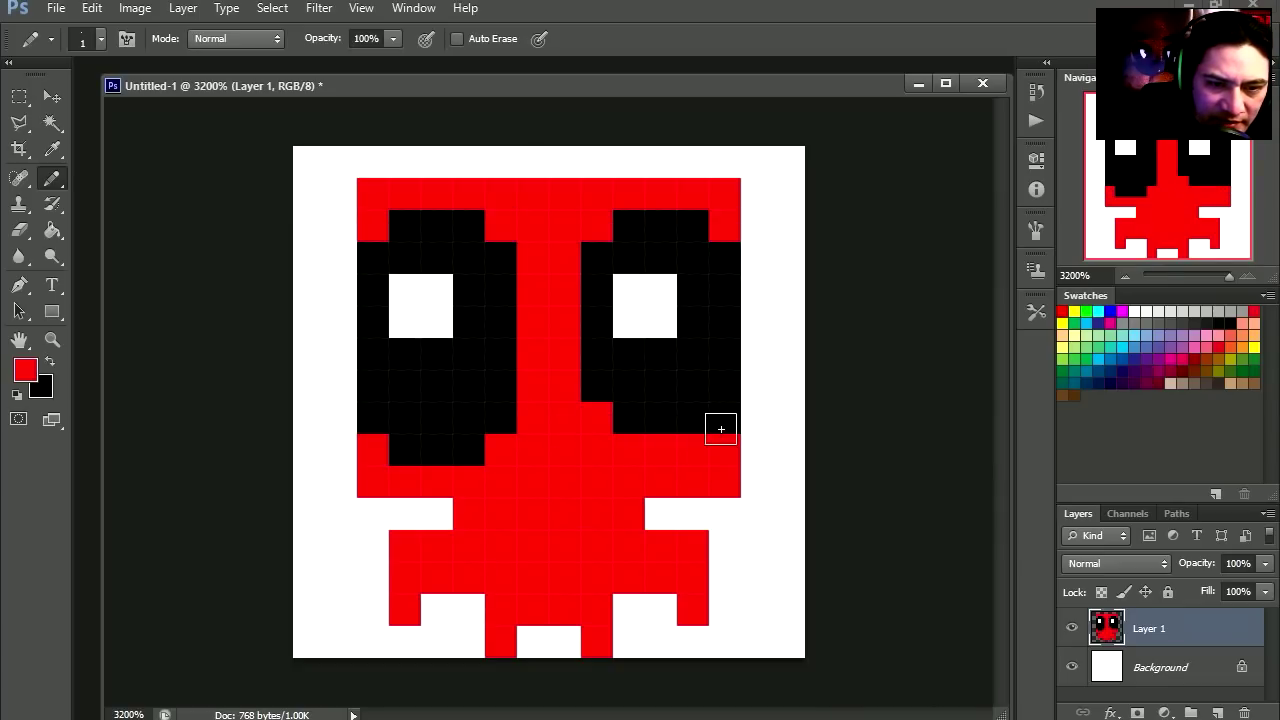
left_click(720, 429)
left_click(469, 449)
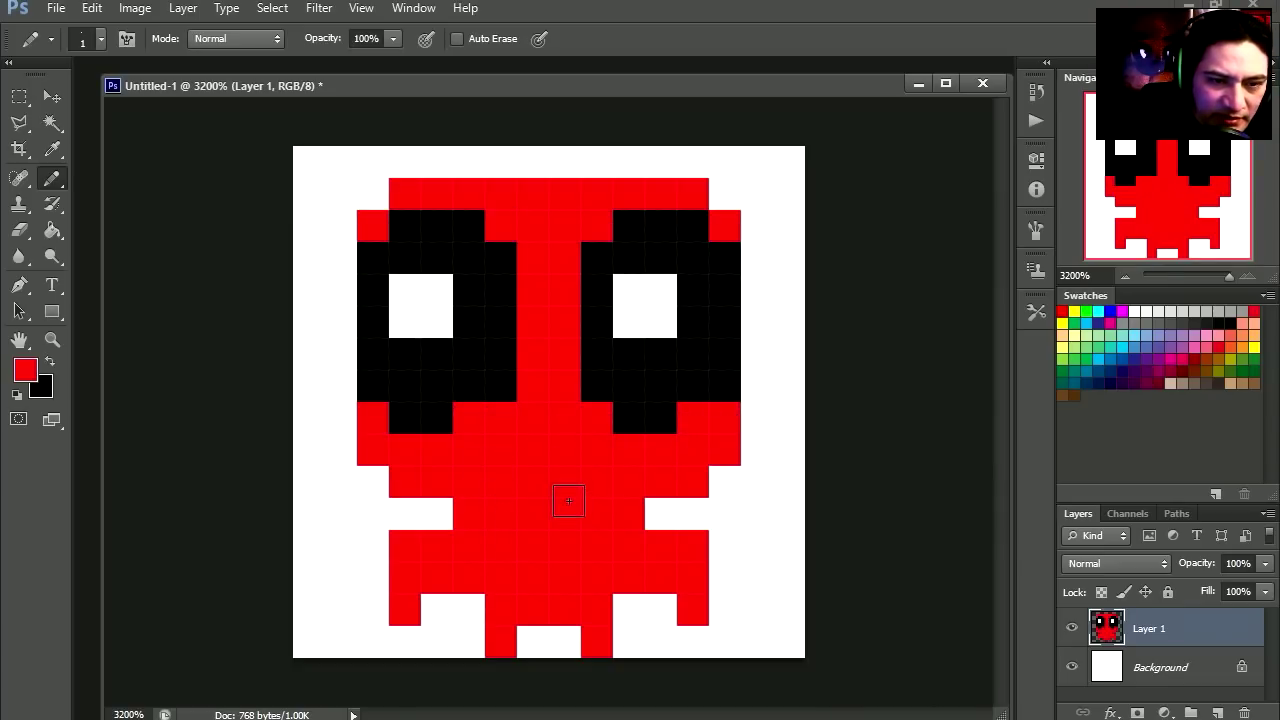
Recolour the upper row of the torso and both arms in black.
left_click(630, 540)
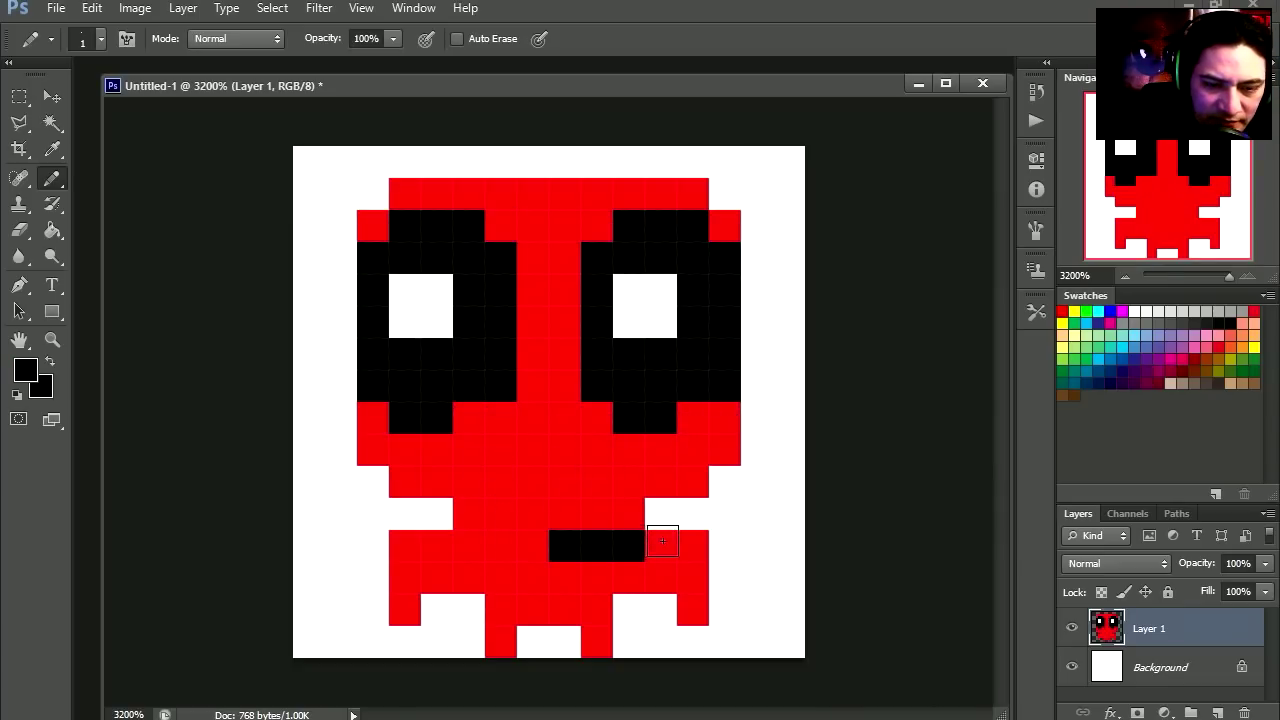
left_click(663, 540)
left_click(680, 543)
left_click(686, 578)
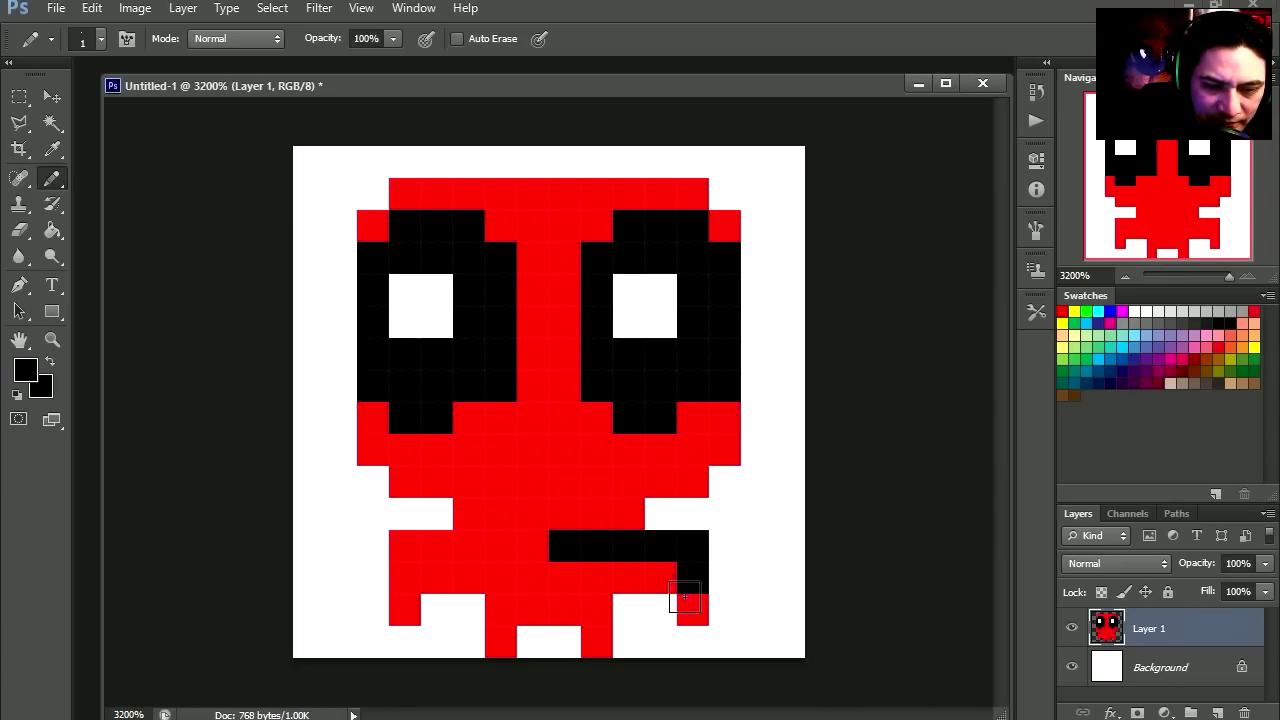
left_click(687, 598)
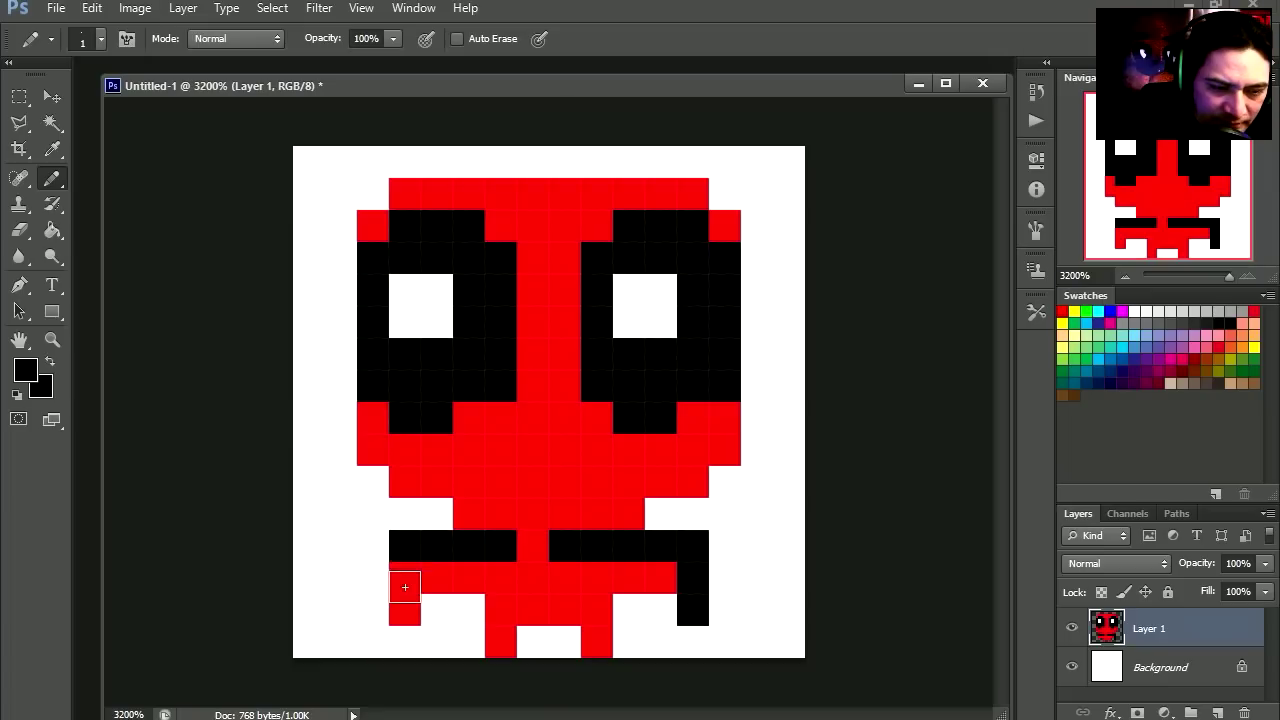
left_click_drag(405, 587, 409, 601)
Paint a two-pixel tan buckle at the centre of the black band and a tan pixel on each side of the torso above.
left_click_drag(542, 541, 568, 545)
left_click(628, 513)
left_click(476, 524)
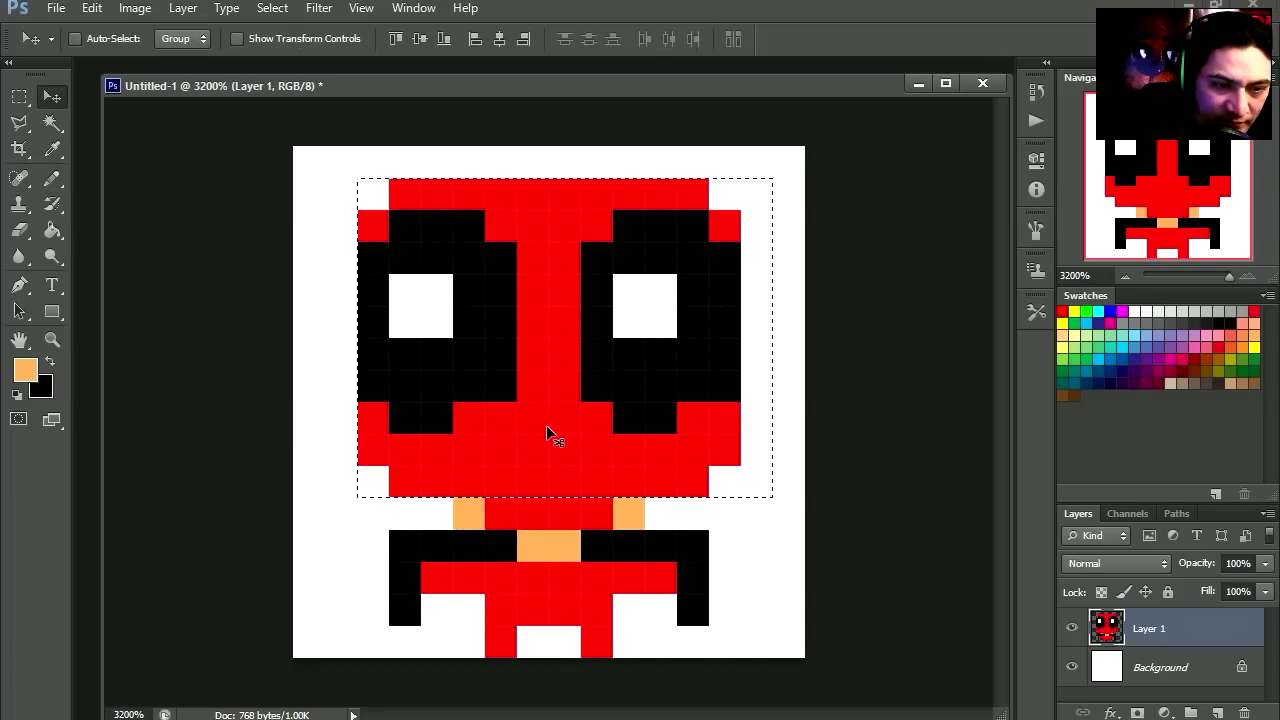
Move the head up one pixel and rework the body beneath it, extending the red and tan areas upward and shortening the arms.
left_click_drag(547, 427, 547, 411)
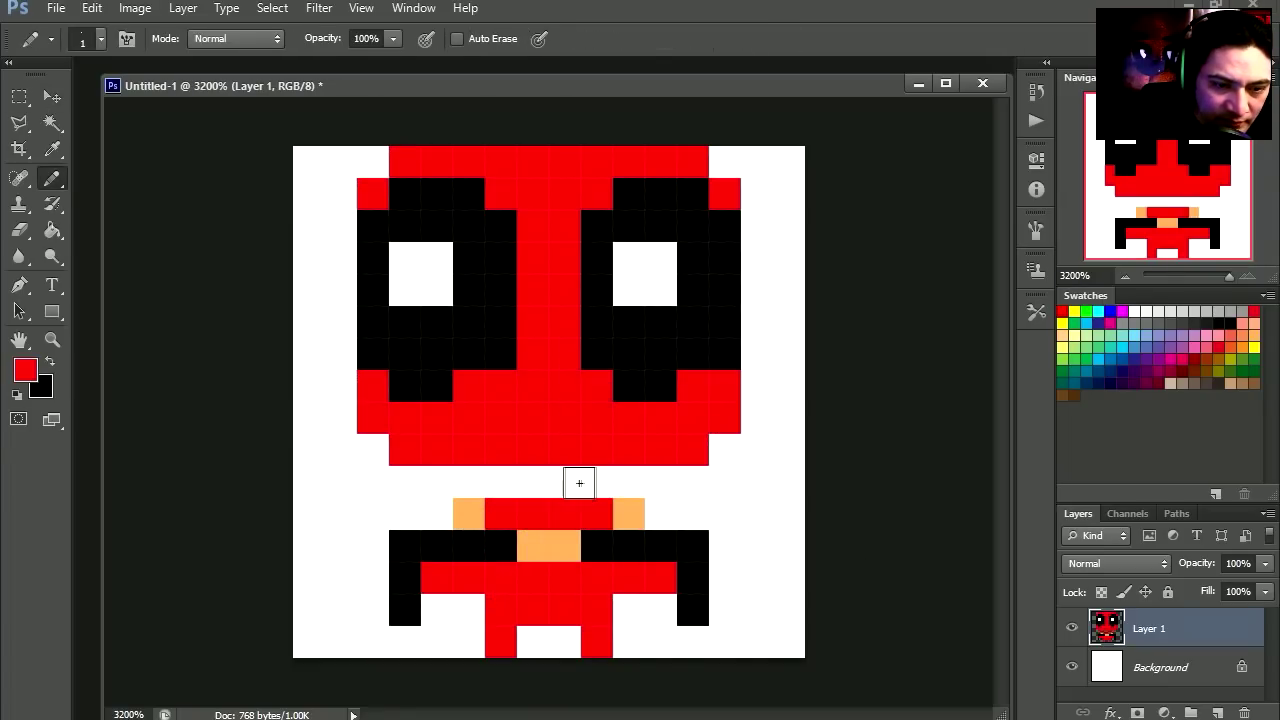
left_click_drag(583, 483, 508, 484)
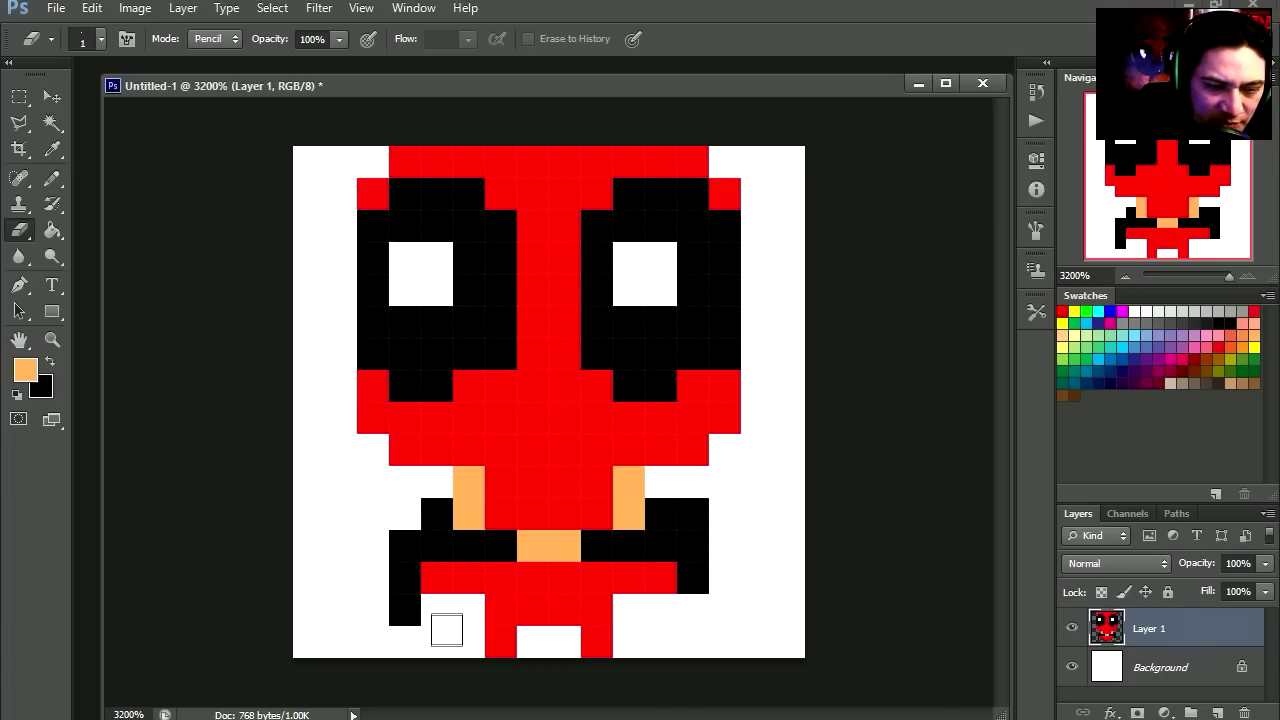
left_click(411, 614)
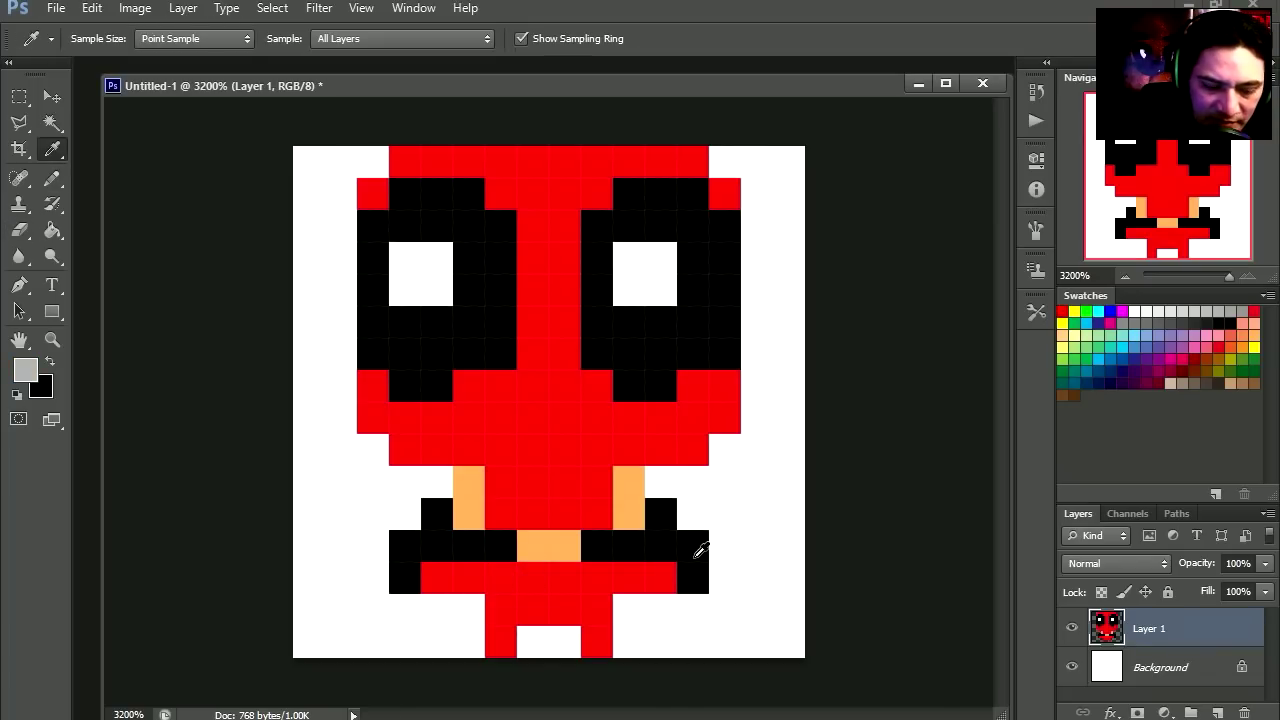
Paint a light grey pixel at the outer end of each arm with two dark grey pixels directly beneath it.
key("b")
left_click(694, 546)
left_click(699, 580, "alt")
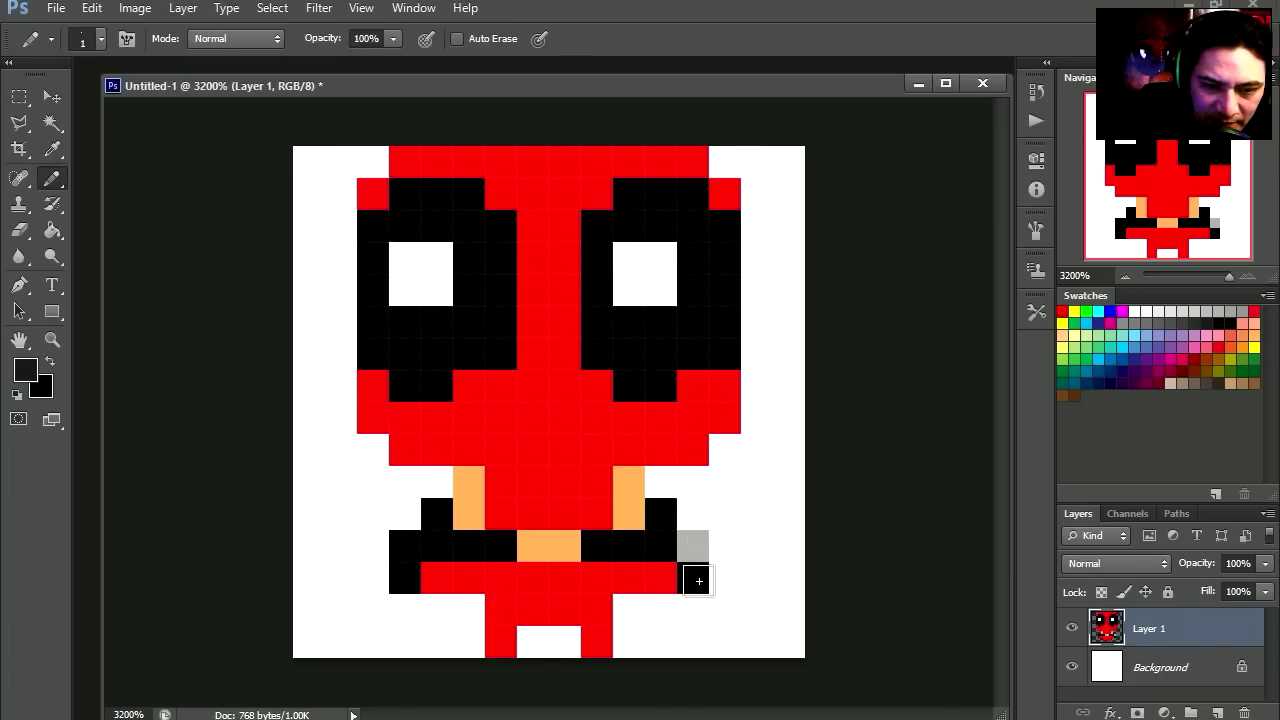
left_click(693, 577)
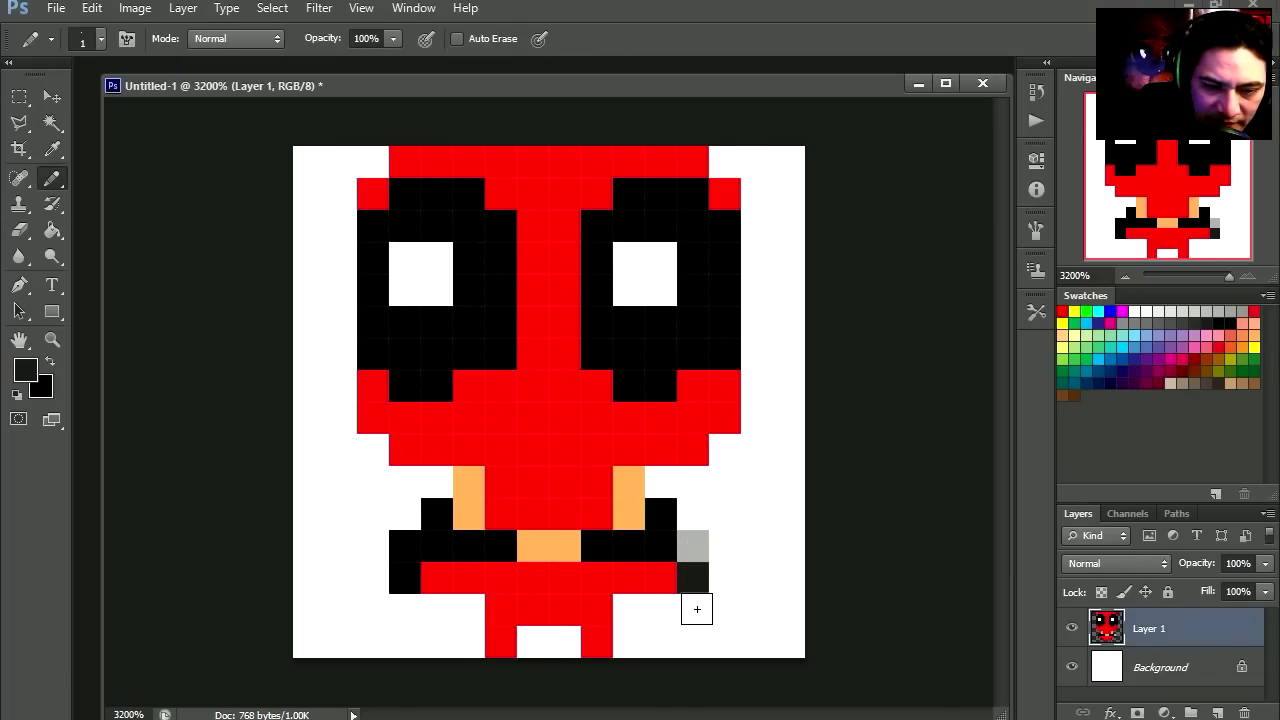
left_click(694, 607)
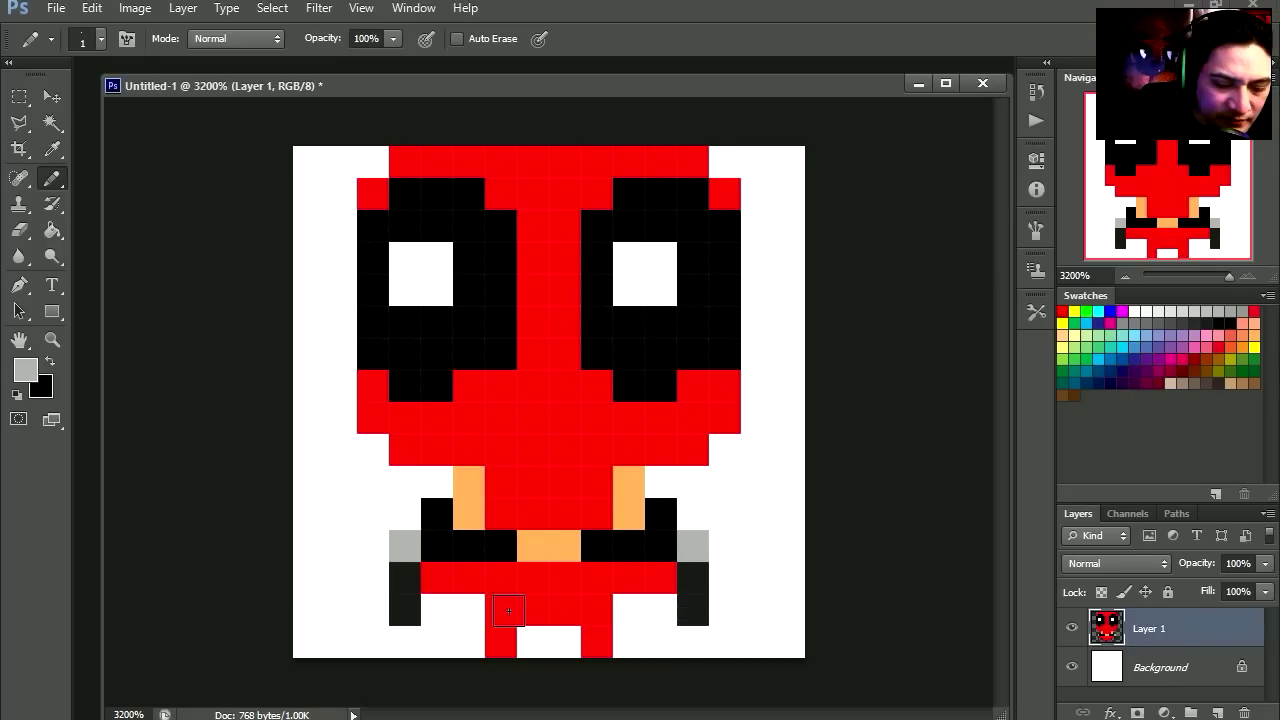
Widen the lowest torso row by one red pixel on each side above the legs.
key("i")
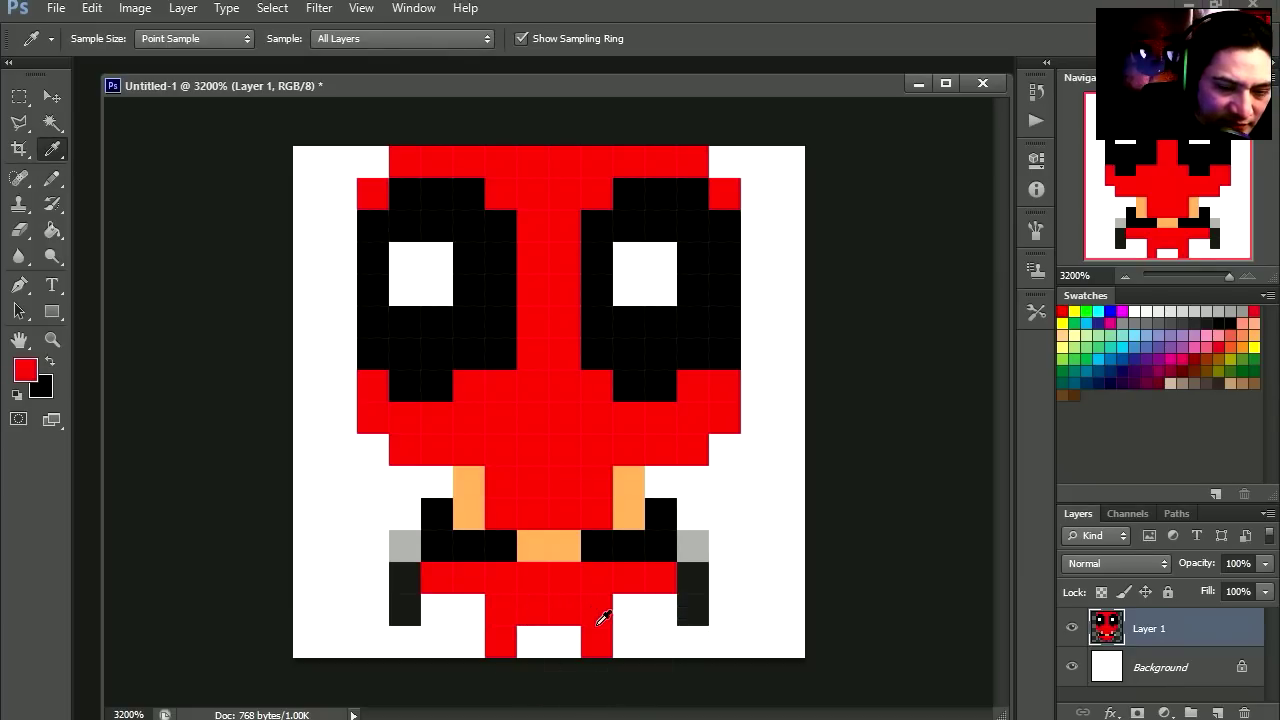
key("b")
left_click(629, 607)
left_click(470, 605)
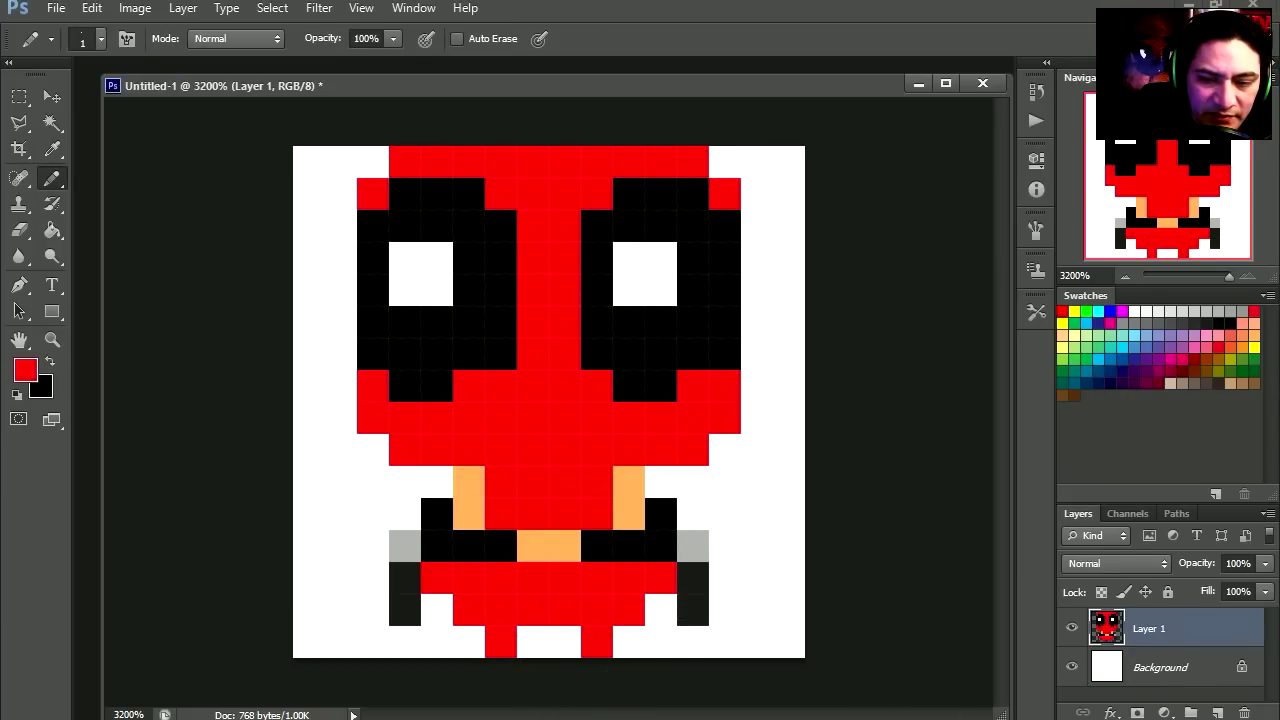
Widen the canvas to 32 pixels, keeping the character at its left end, and fill the added background area with white.
left_click(1072, 667)
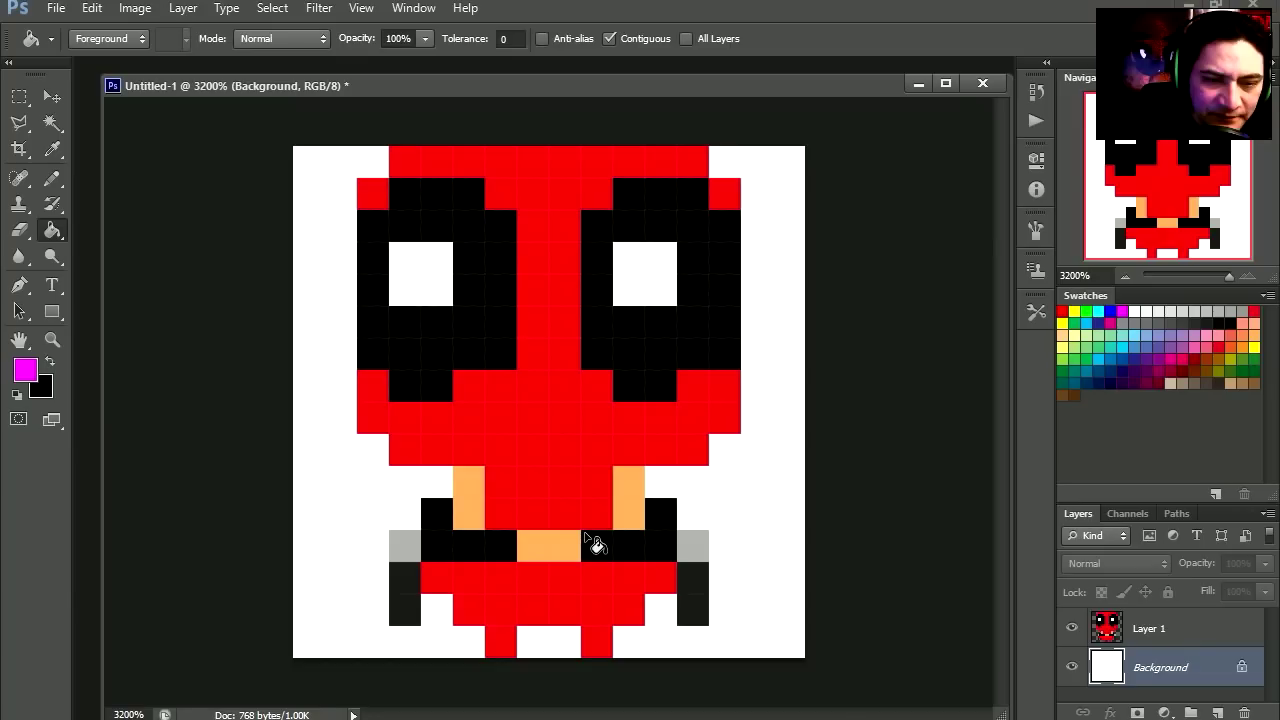
left_click(135, 8)
left_click(150, 169)
left_click(698, 260)
left_click(718, 295)
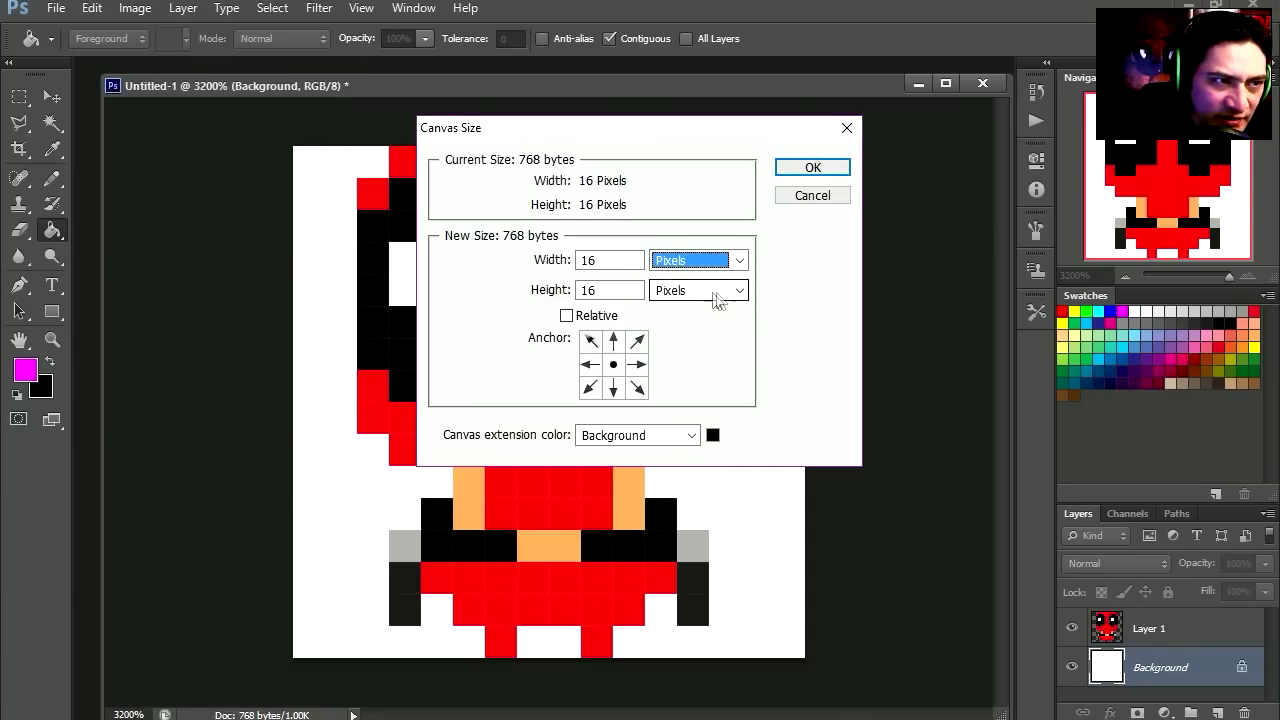
double_click(616, 261)
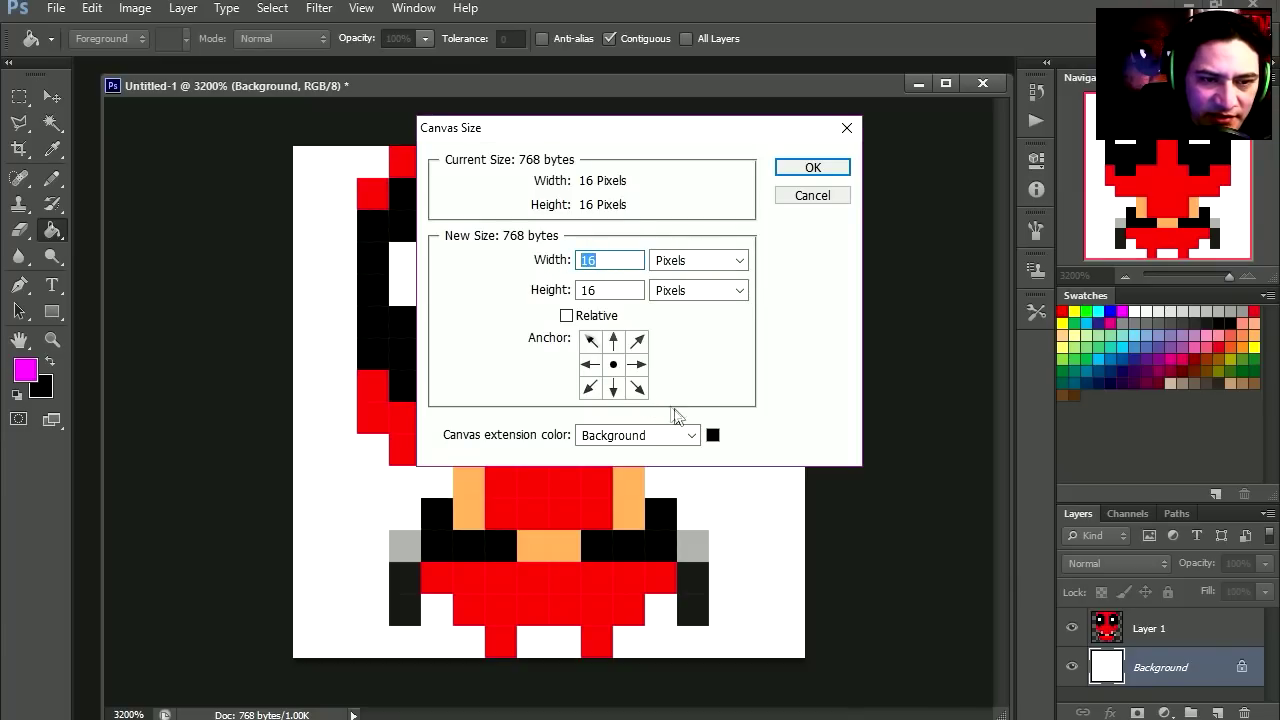
type("32")
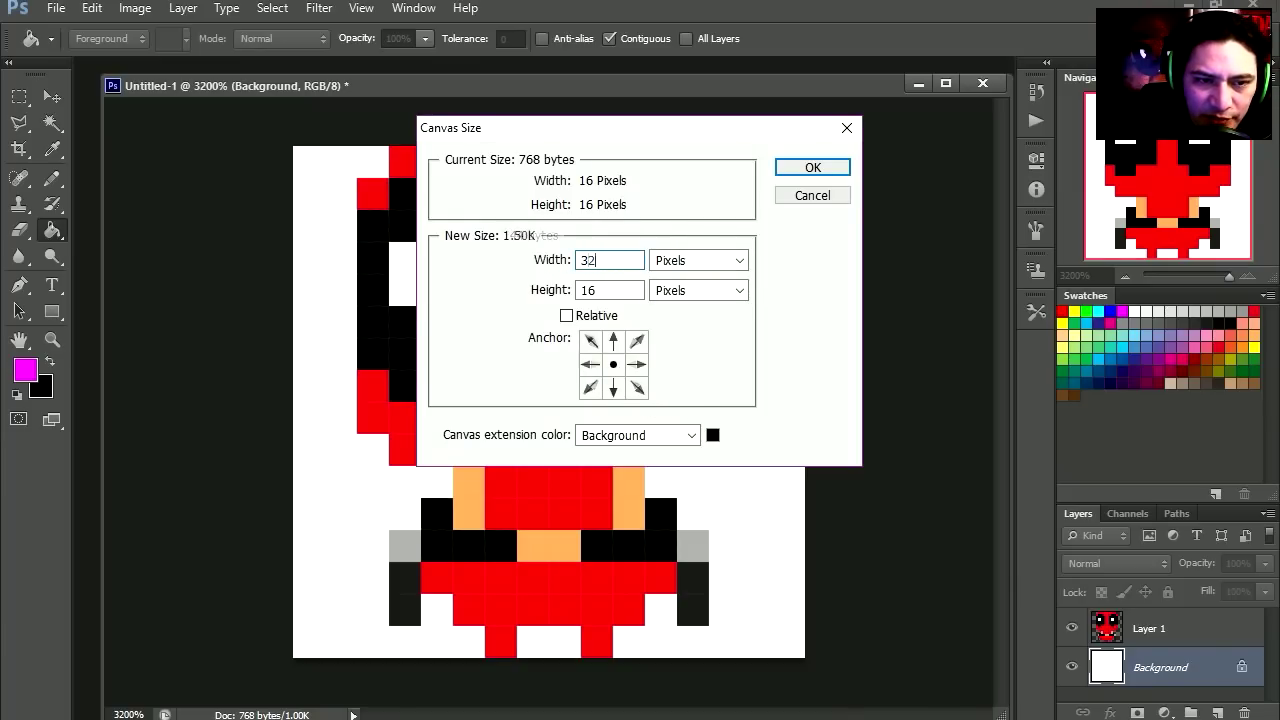
left_click(590, 364)
left_click(829, 172)
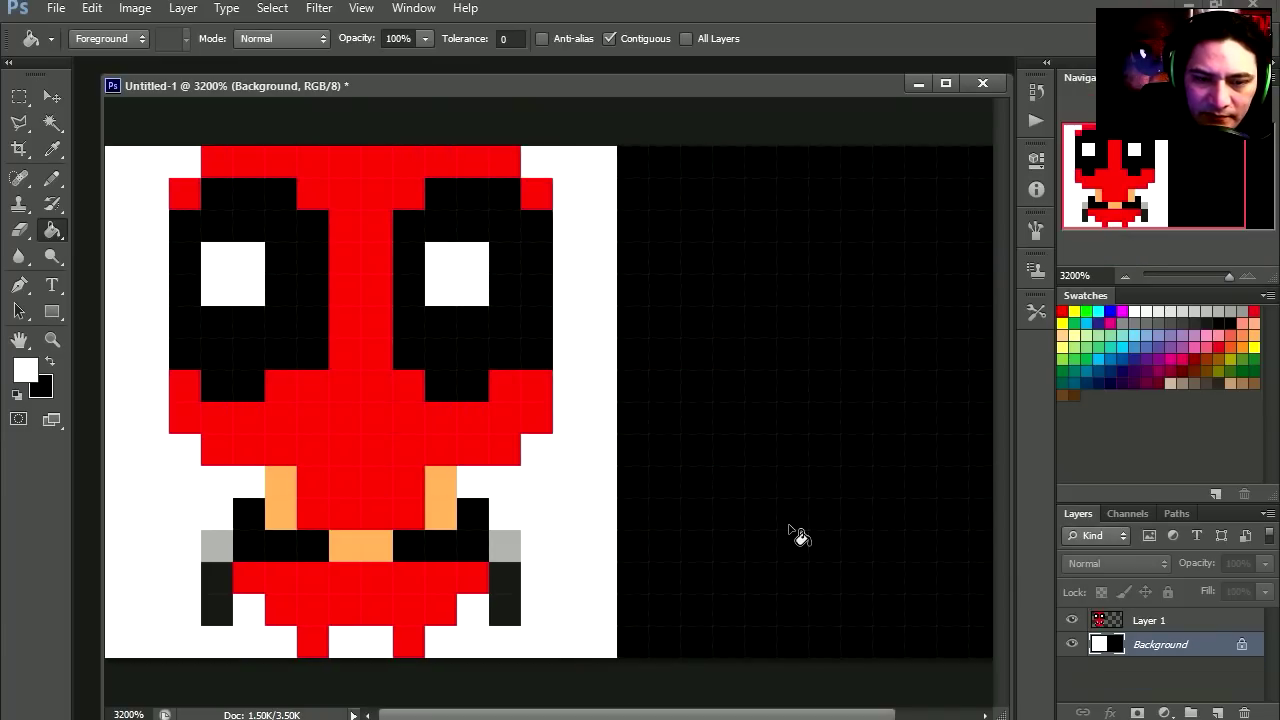
left_click(798, 537)
Duplicate the character layer and place the copy in the empty right half of the canvas.
key("v")
left_click(459, 418, "ctrl")
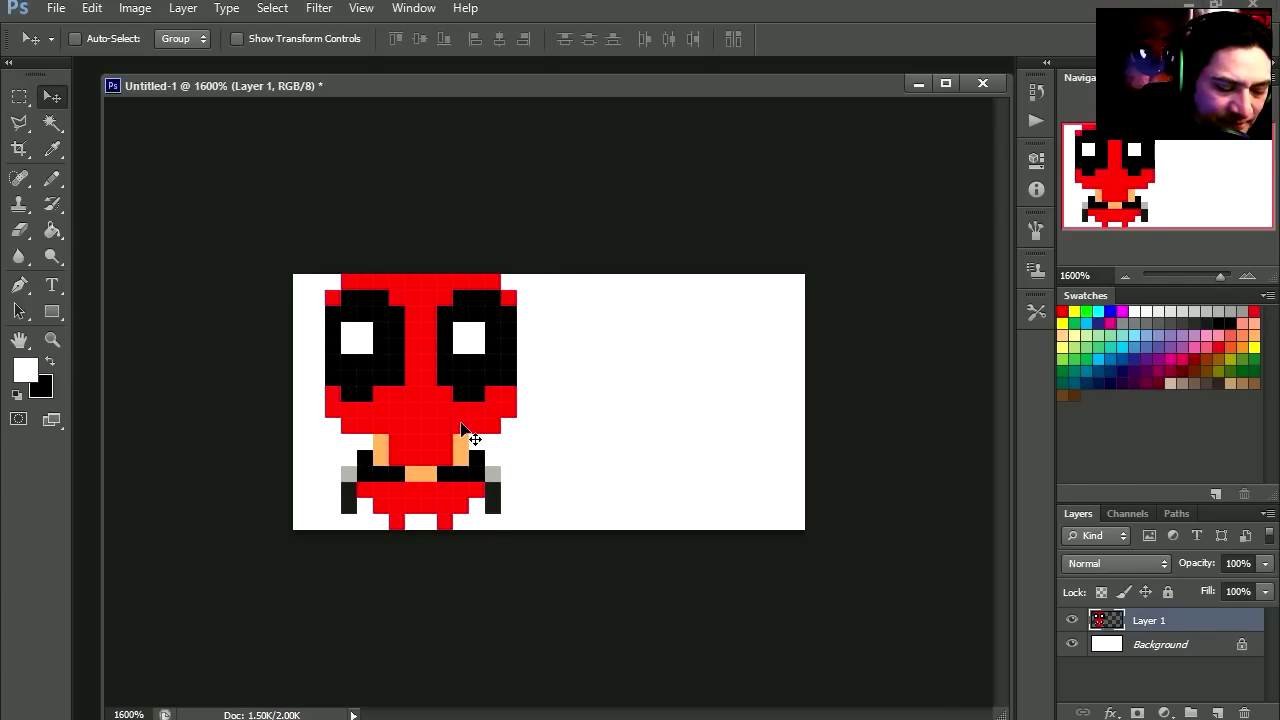
left_click_drag(425, 411, 680, 411)
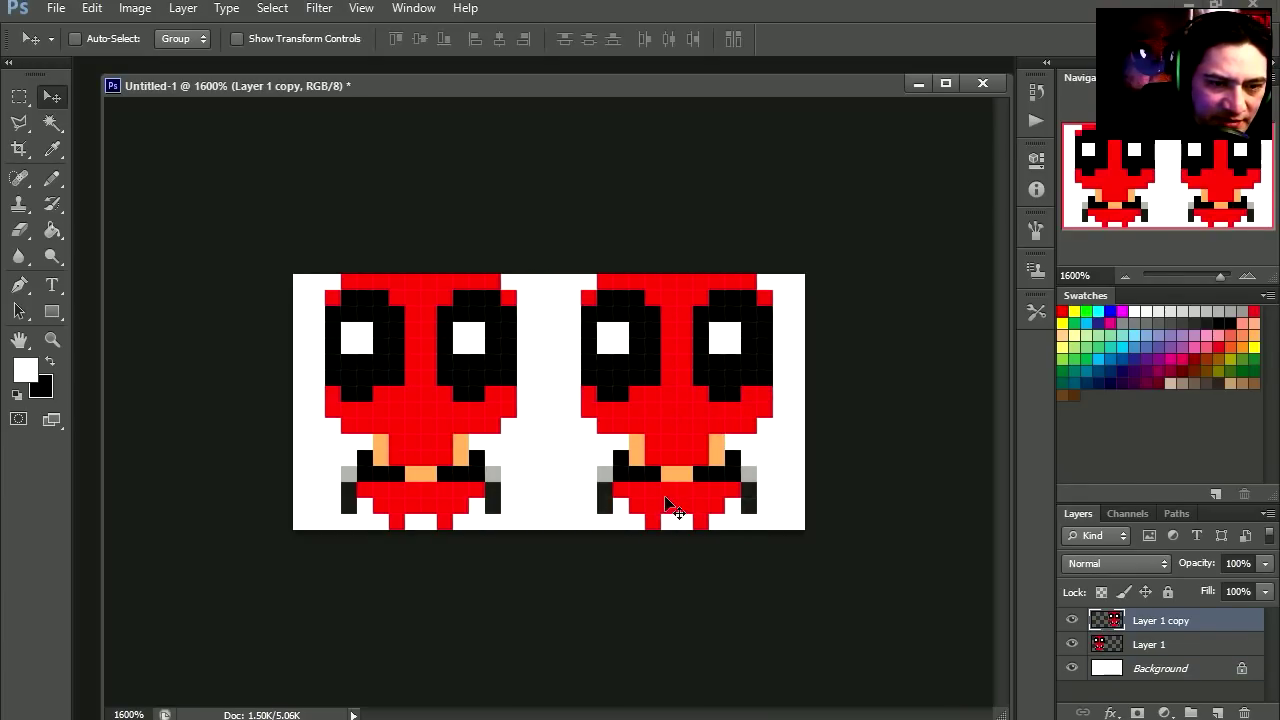
Shift the copied character's head and upper body down one pixel and extend the dark grey pixels below its hands.
key("e")
key("ctrl+plus")
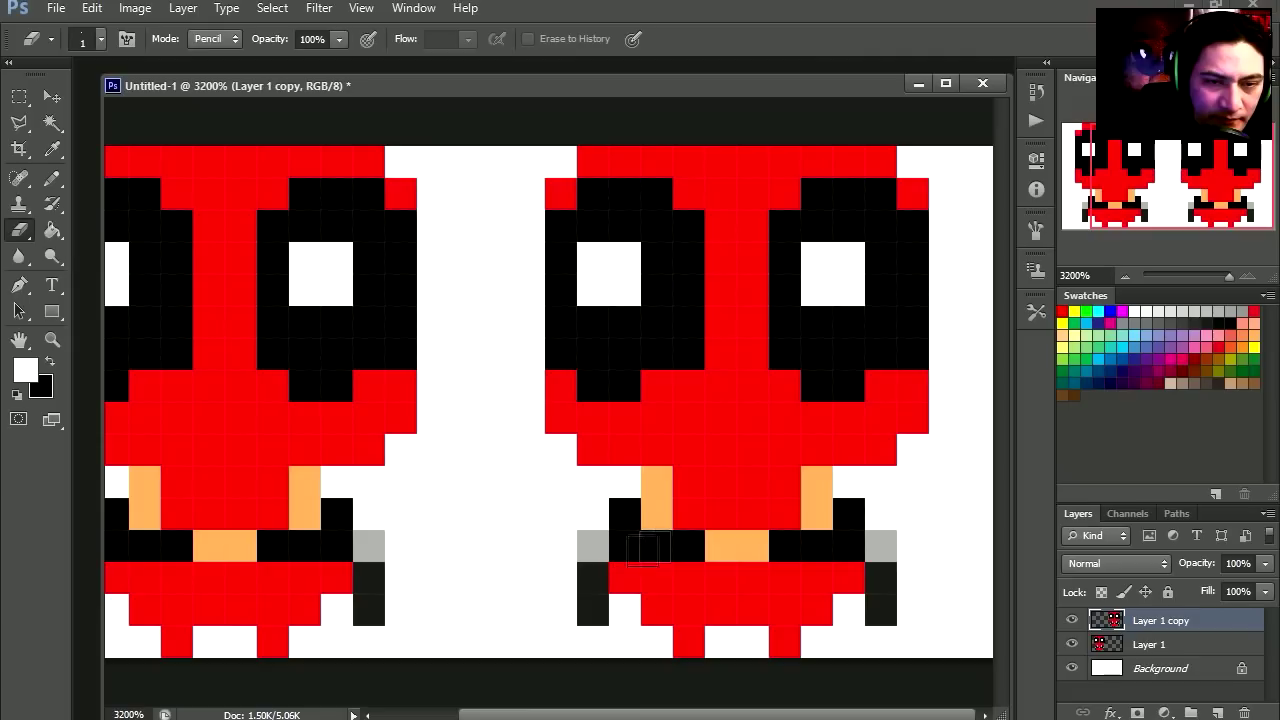
left_click(19, 96)
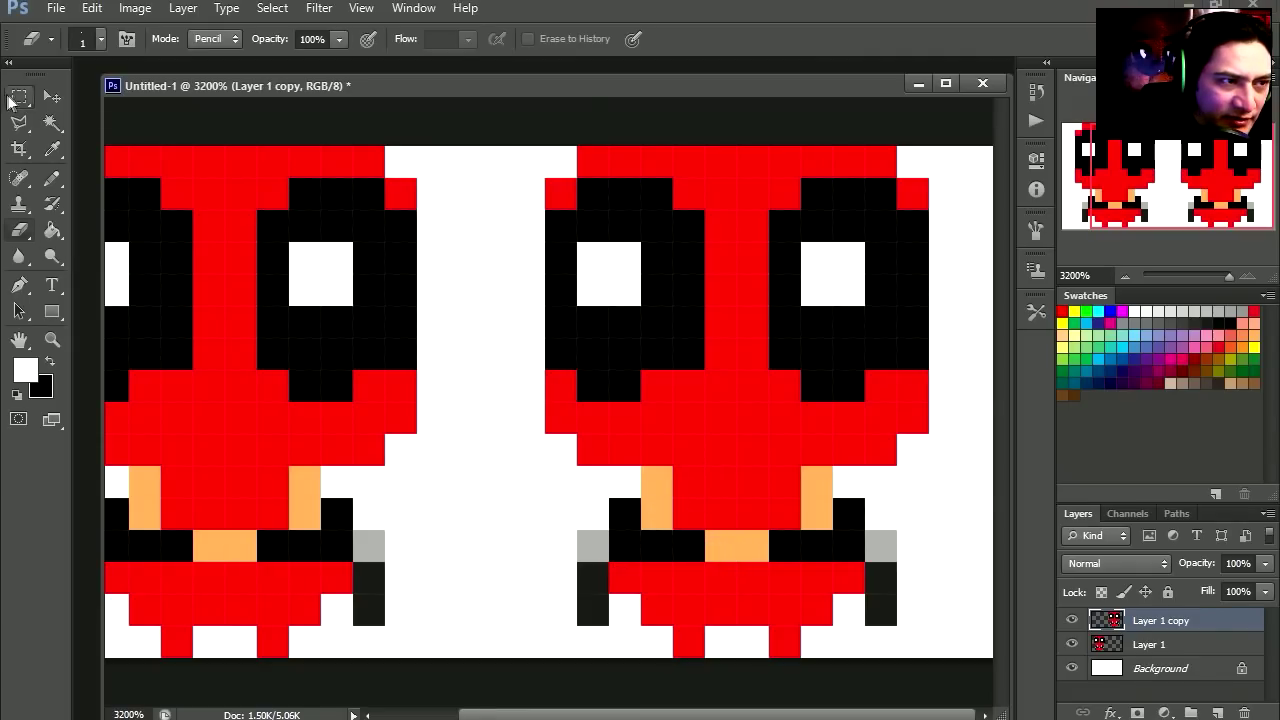
left_click_drag(482, 147, 920, 588)
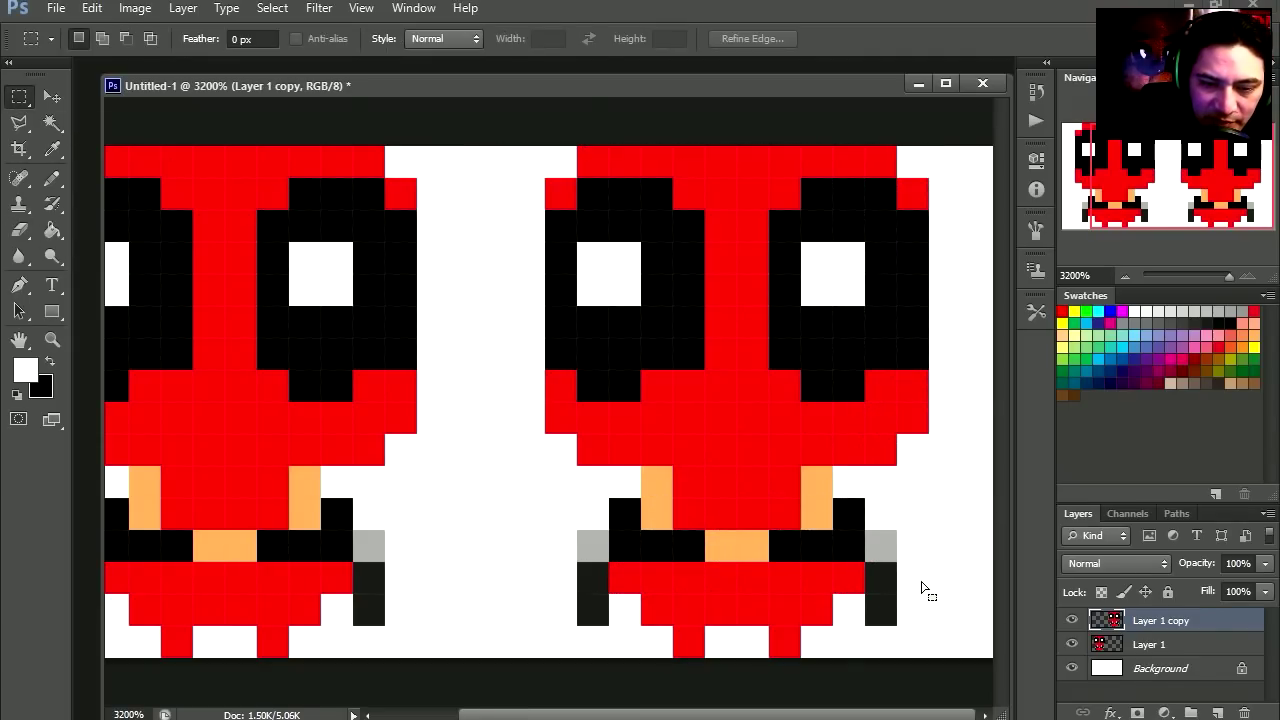
key("v")
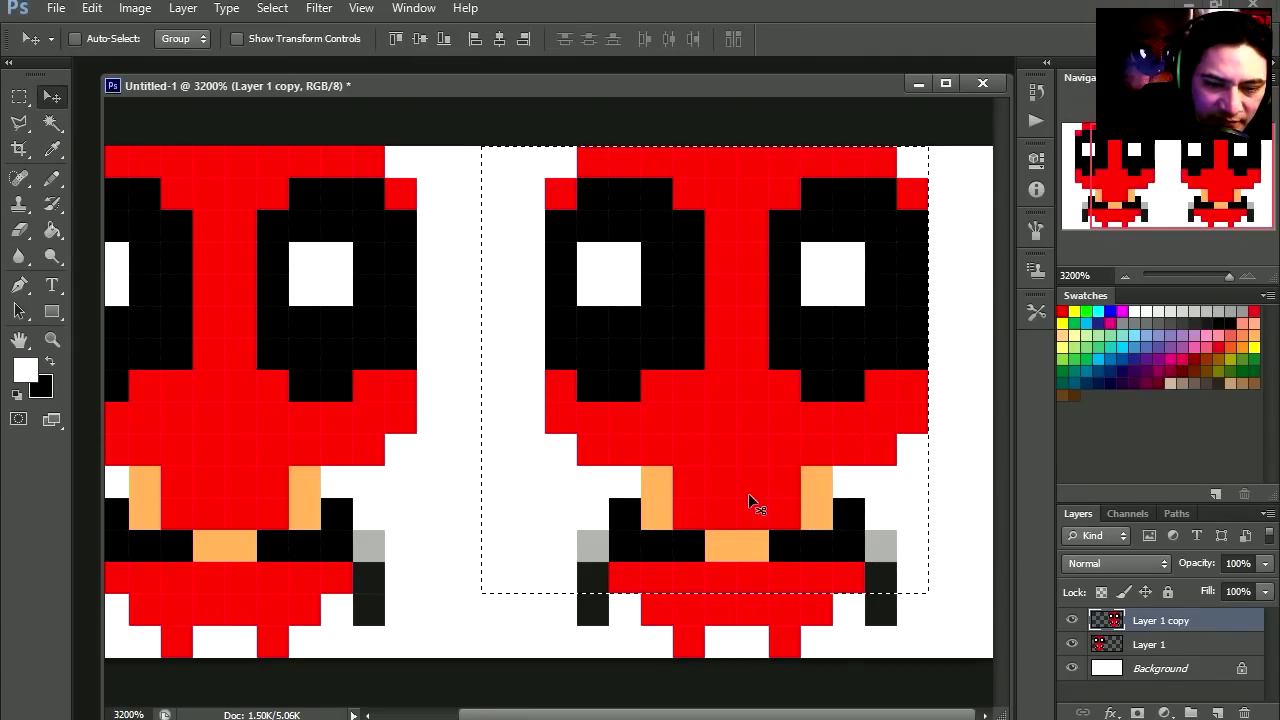
left_click_drag(749, 494, 748, 514)
key("ctrl+d")
key("d")
key("b")
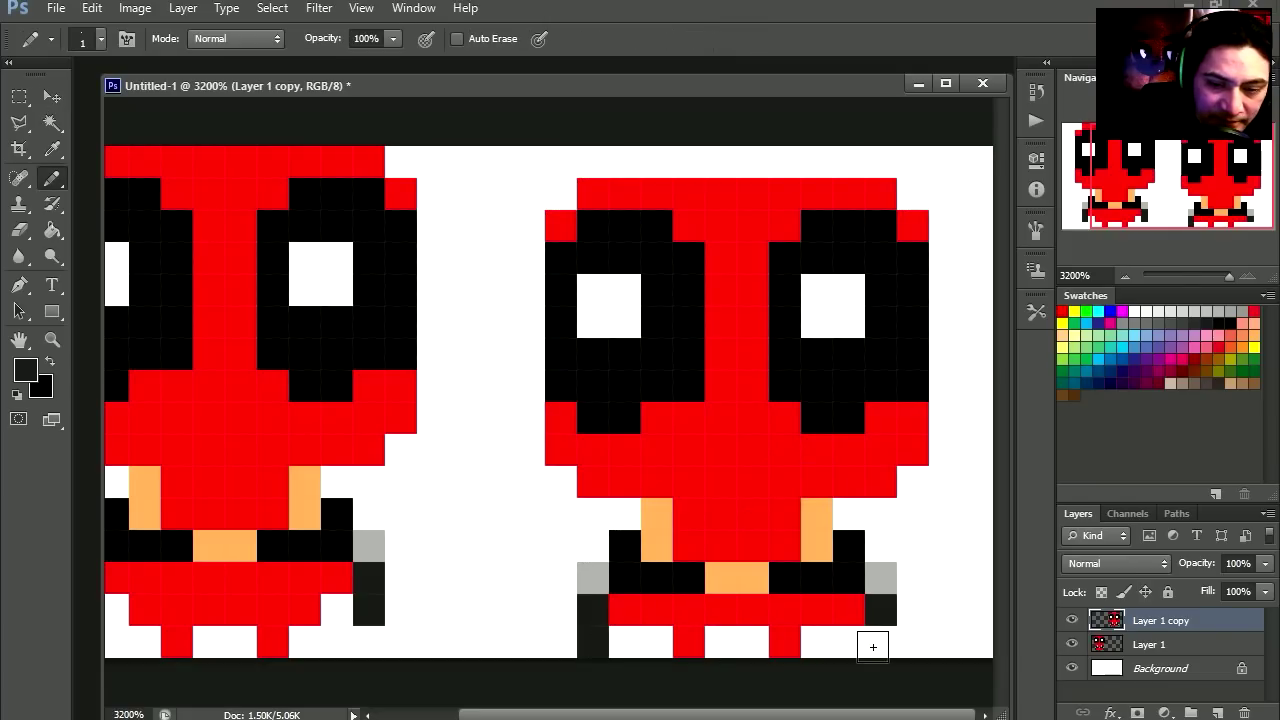
Erase the original character's two separate legs on Layer 1 and paint a red two-pixel leg at the centre instead.
scroll(371, 621, "left", 2)
left_click(391, 586, "alt")
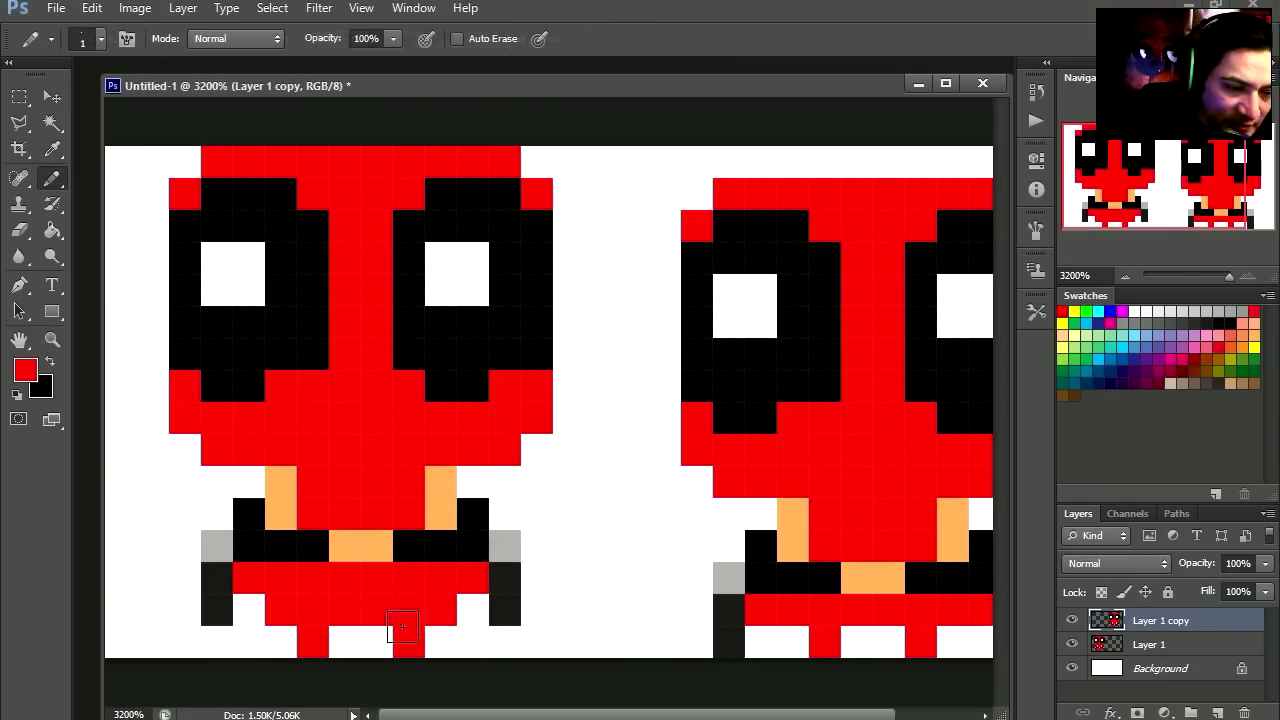
left_click(403, 629, "ctrl")
key("e")
left_click(406, 640)
left_click(317, 643)
key("b")
left_click(374, 642)
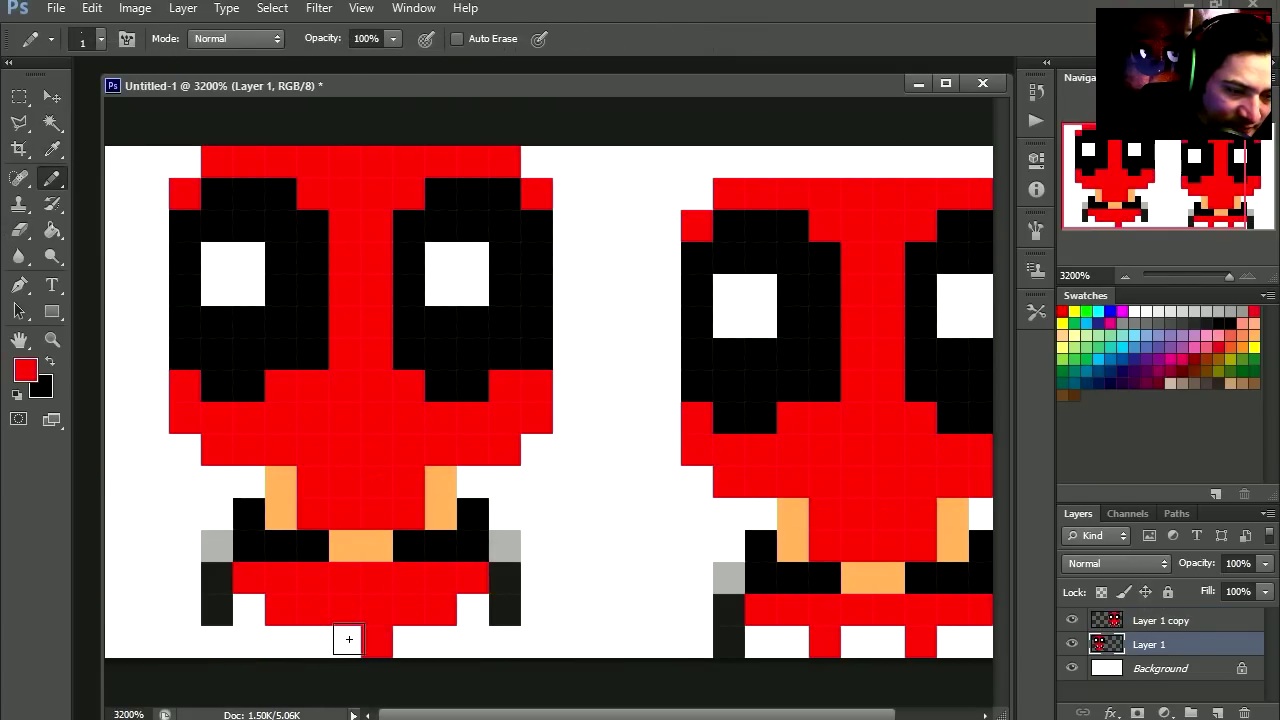
left_click(349, 639)
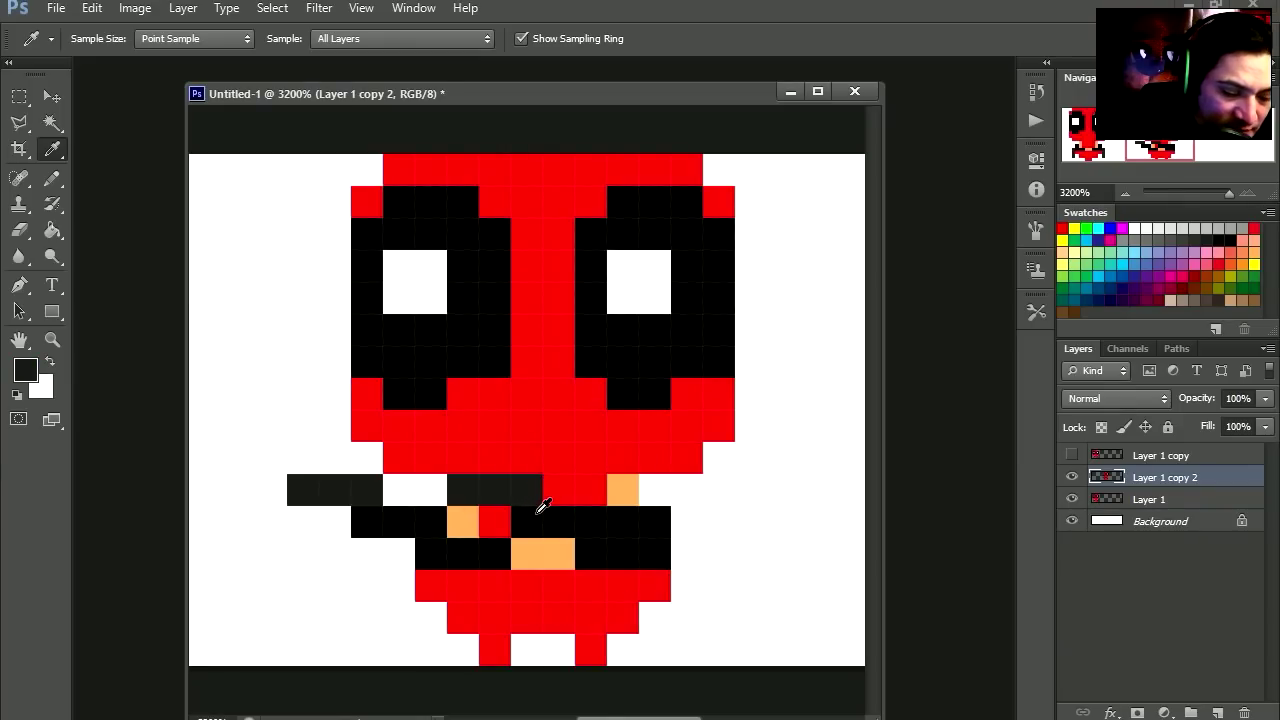
Move the gun-aiming sprite to the right end of the canvas and remove the stray dark pixel left of it.
key("b")
key("ctrl+minus")
key("ctrl+minus")
key("ctrl+minus")
key("v")
left_click_drag(603, 450, 873, 456)
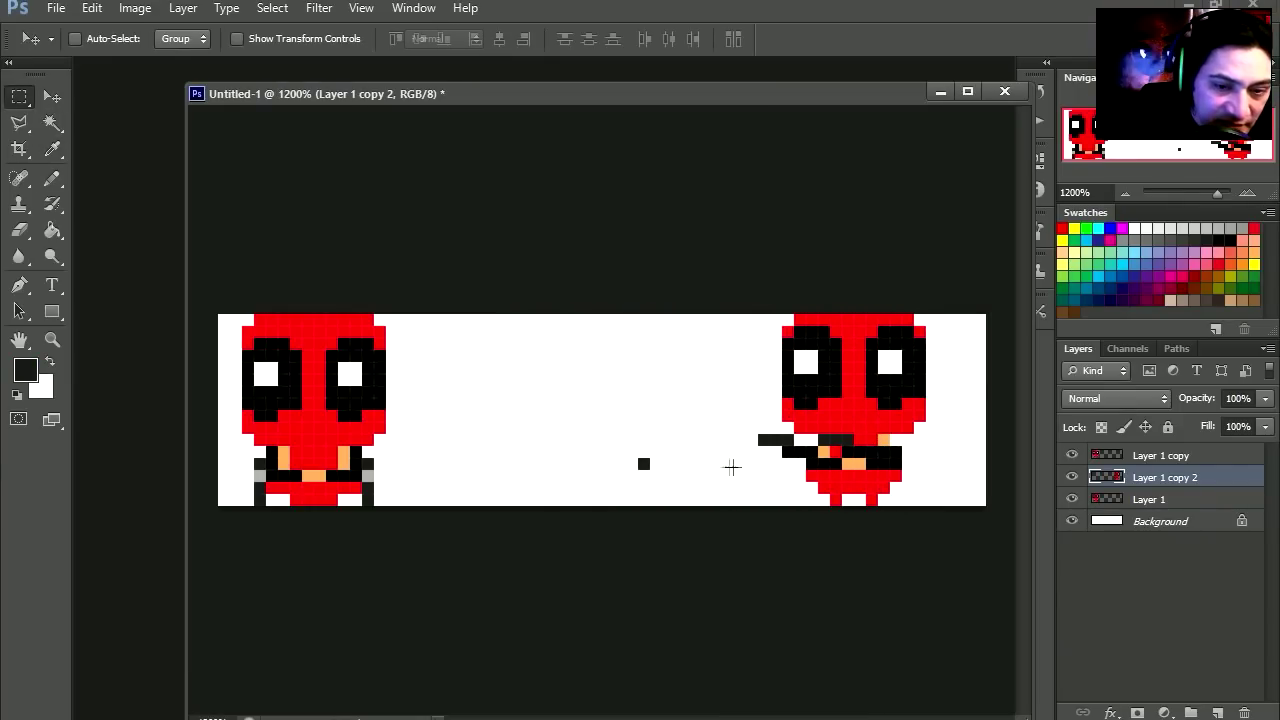
key("m")
left_click_drag(614, 434, 673, 505)
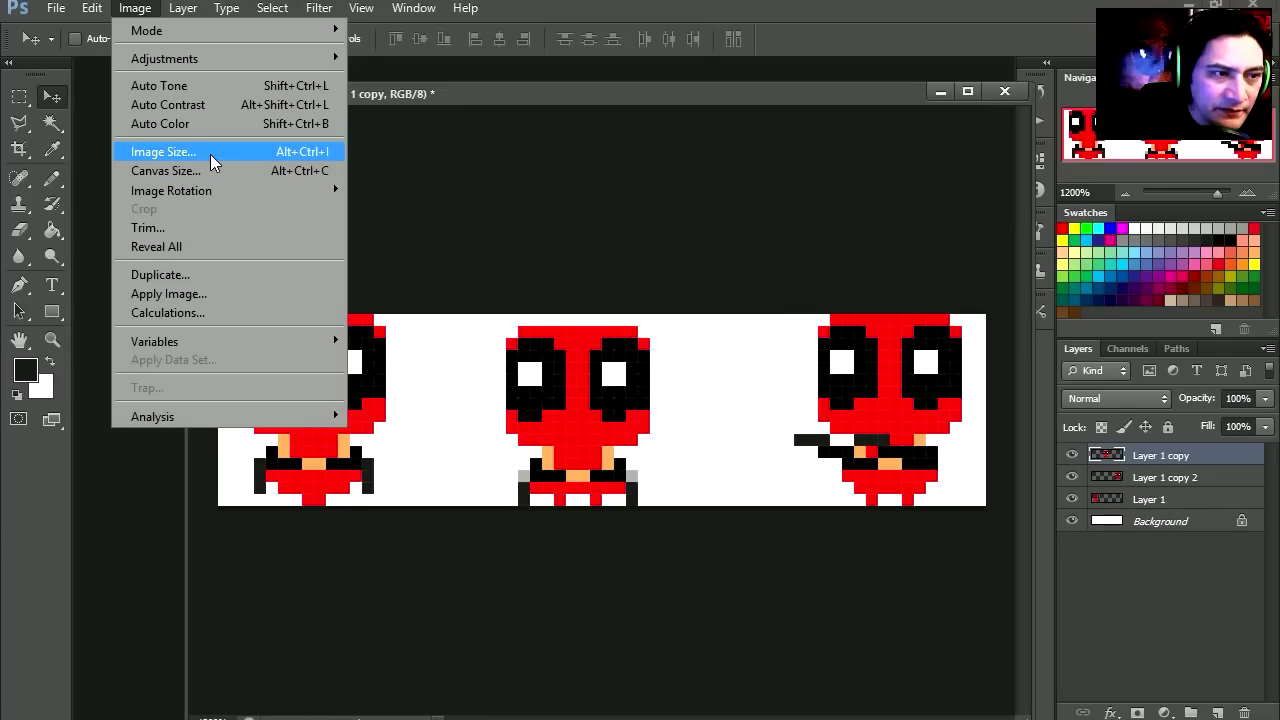
Resize the image to 320 pixels wide with Nearest Neighbor (preserve hard edges) resampling.
left_click(211, 155)
left_click(565, 450)
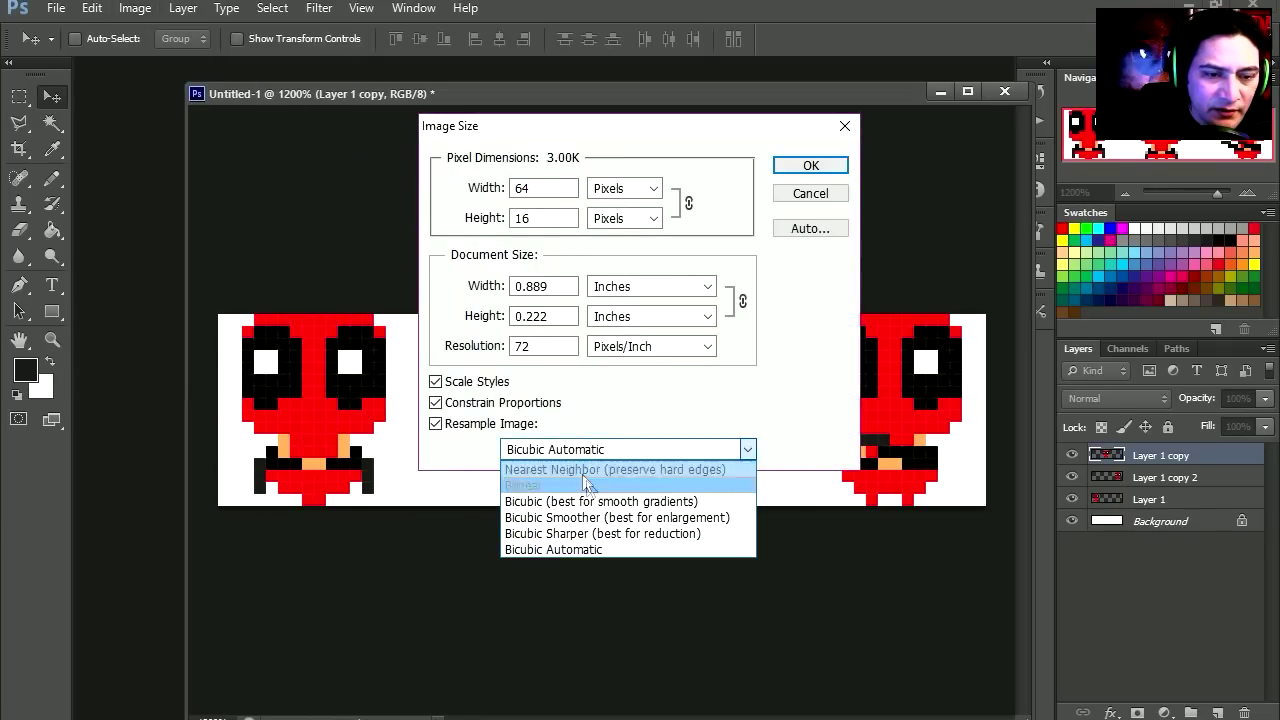
left_click(595, 470)
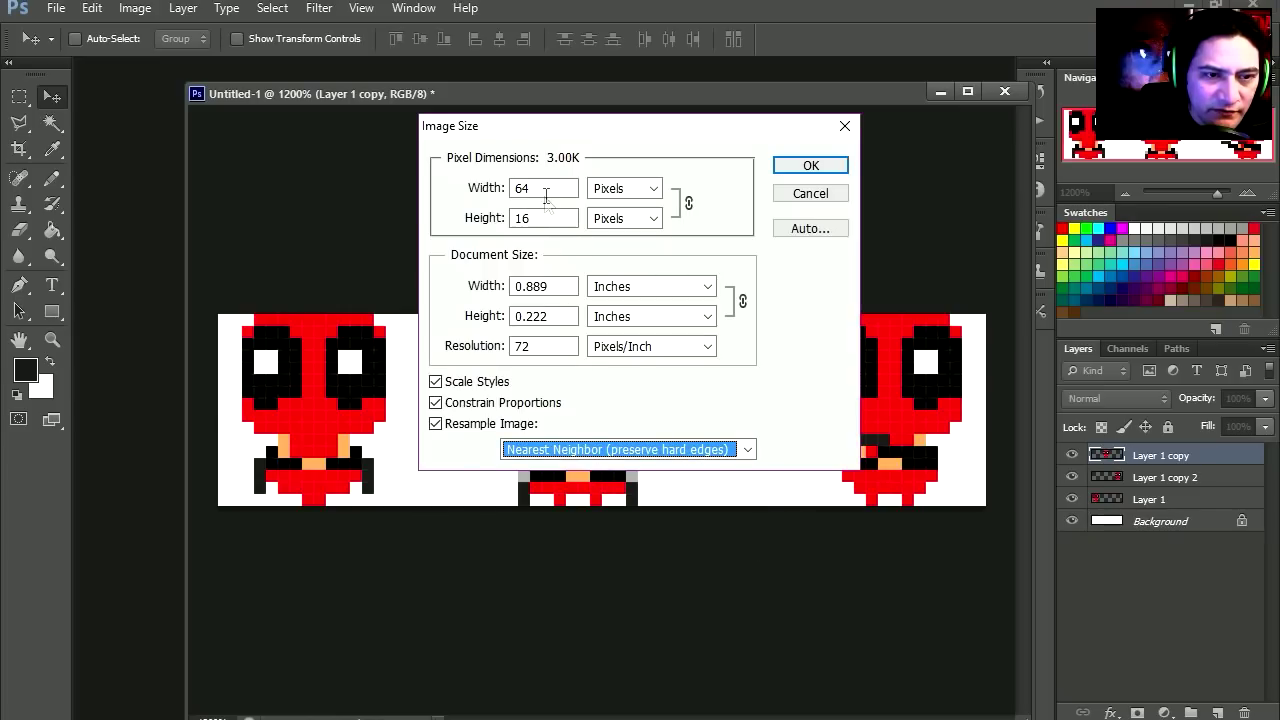
double_click(545, 190)
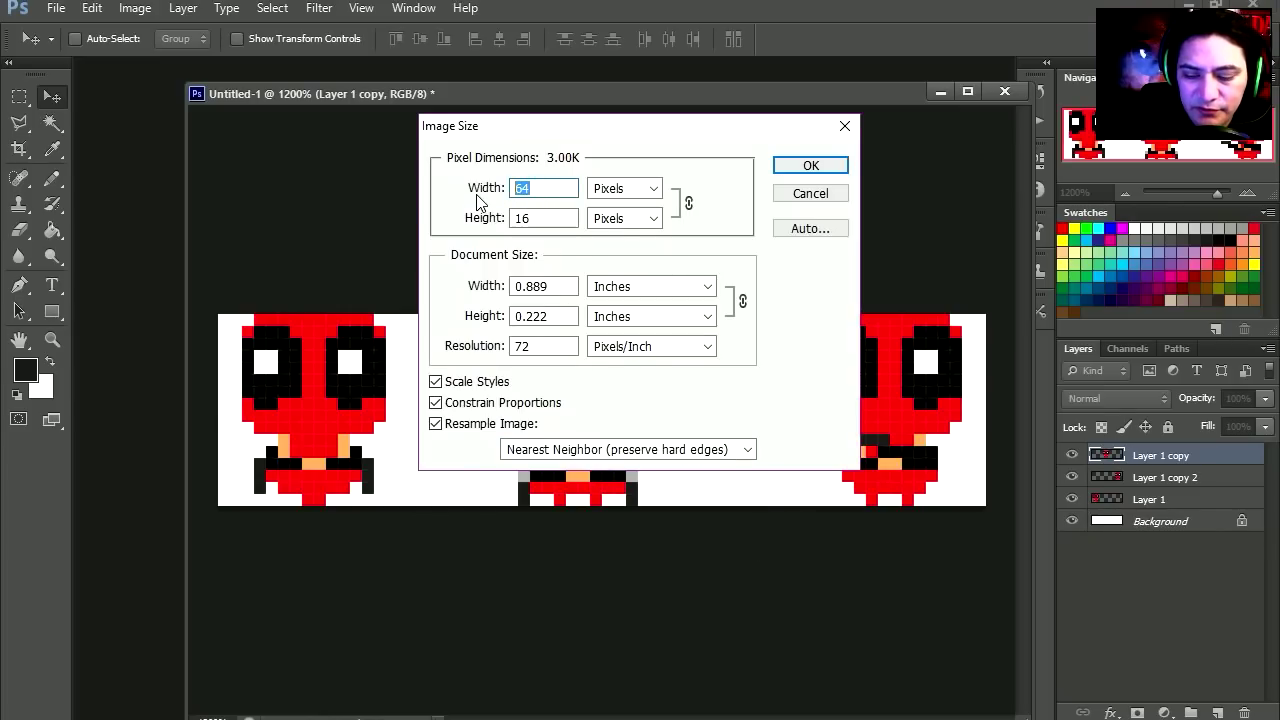
type("320")
key("Return")
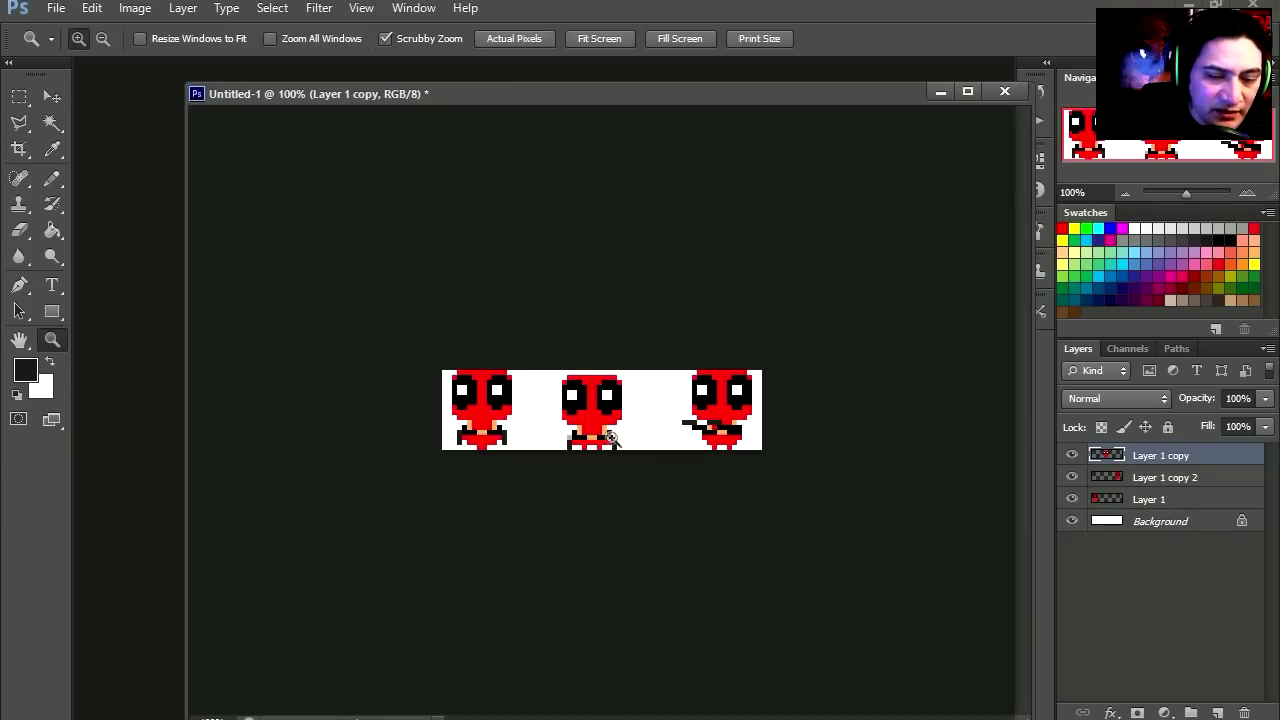
Enlarge the image further to a width of 380 pixels.
left_click(612, 427)
left_click(135, 8)
left_click(224, 154)
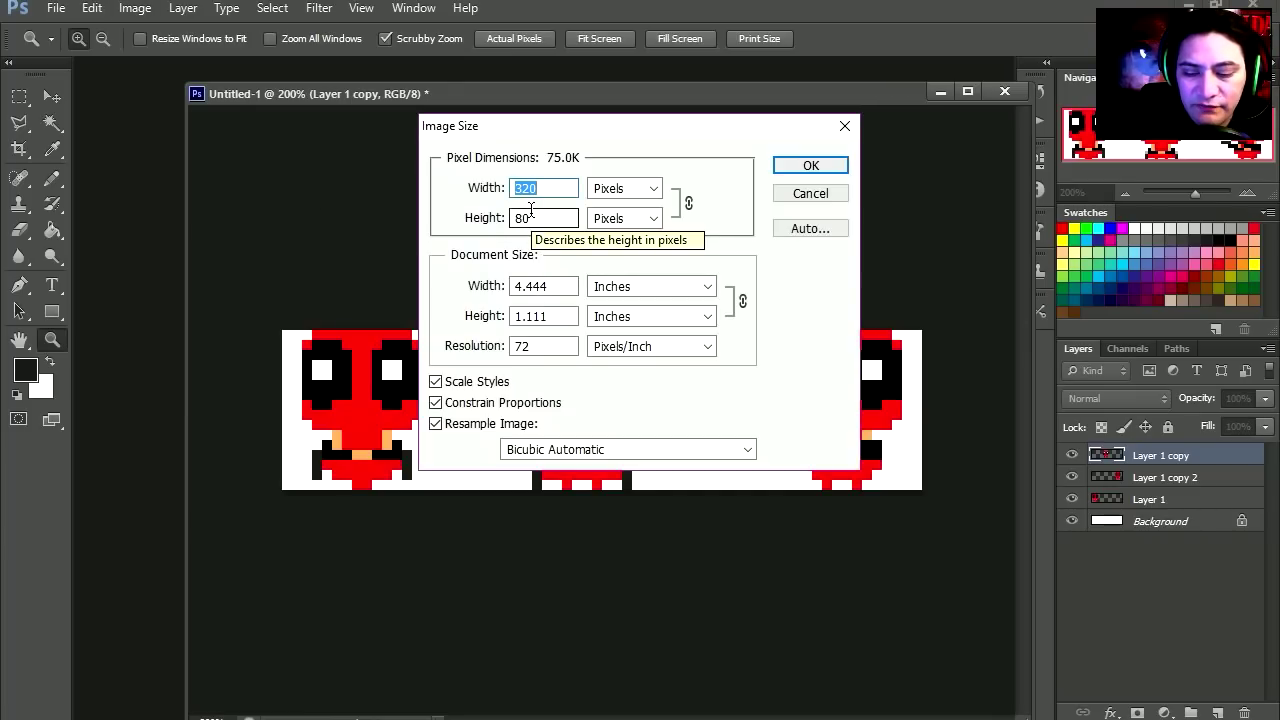
type("380")
key("Return")
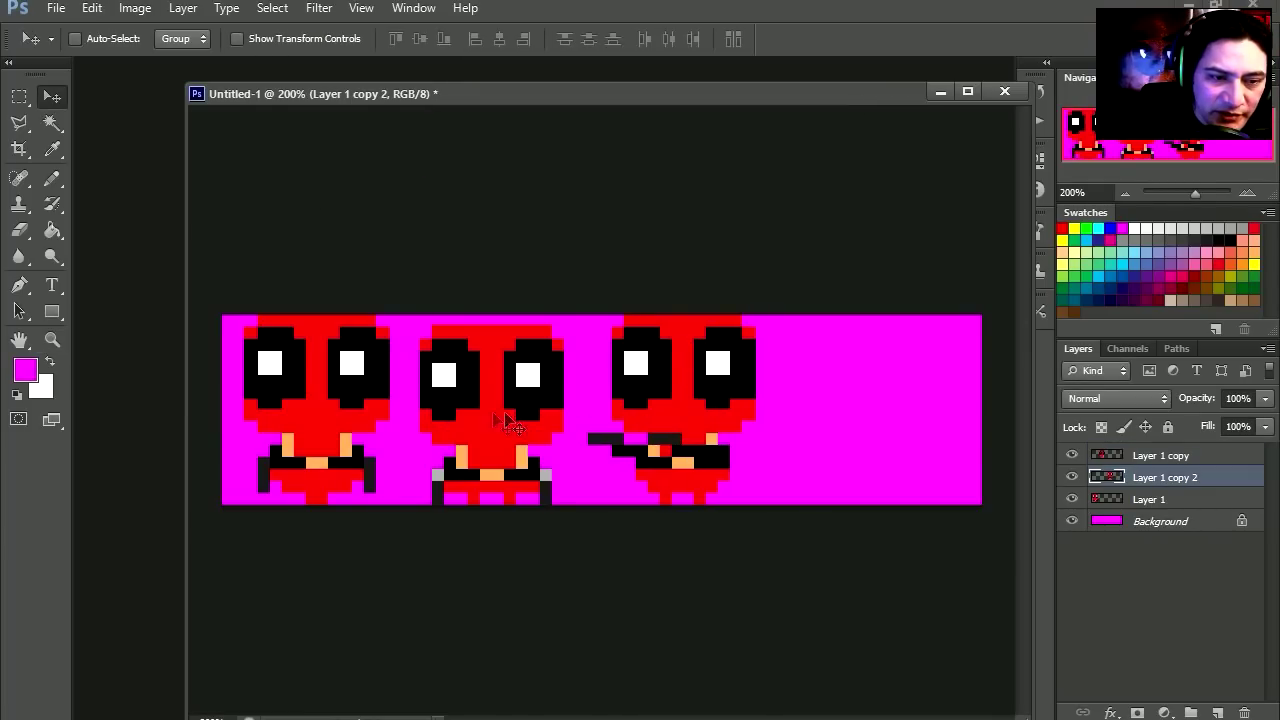
Pick the middle sprite's layer on the canvas and nudge that sprite slightly to the right.
right_click(483, 414)
left_click(525, 423)
left_click_drag(504, 425, 508, 425)
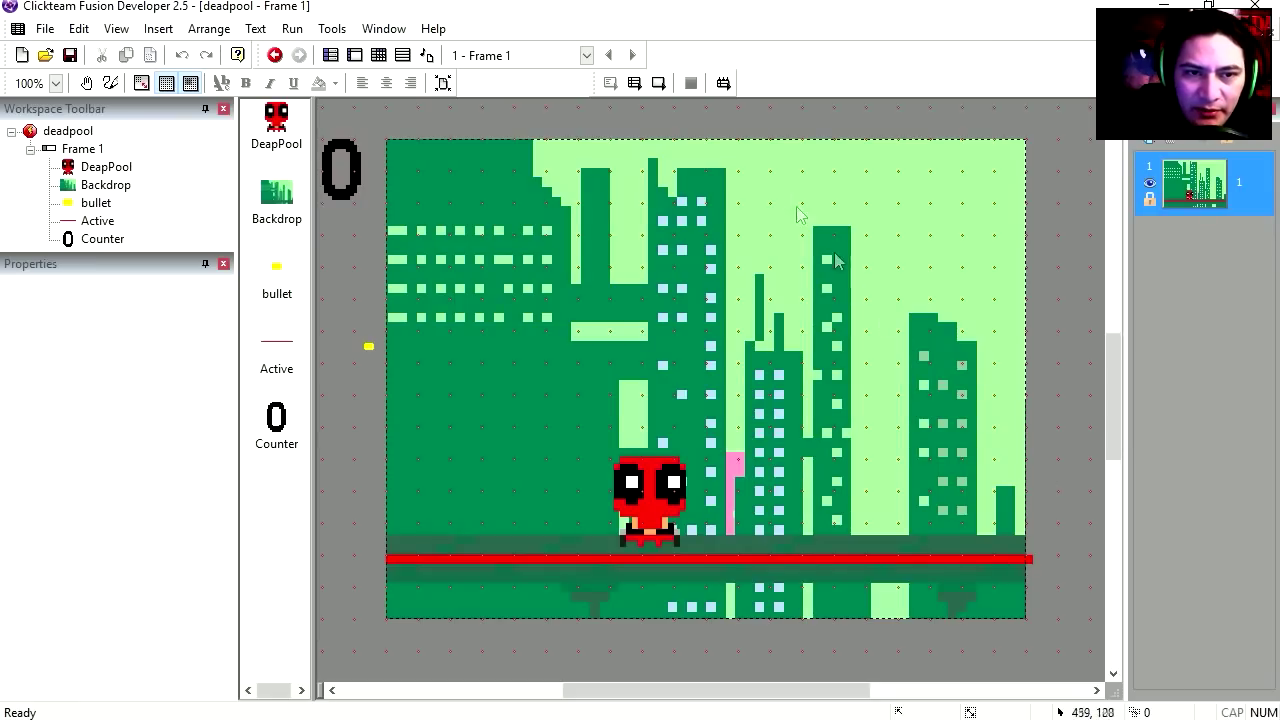
Run the current frame of the deadpool project in Clickteam Fusion Developer and test the character's walking and jumping in both directions.
left_click(658, 84)
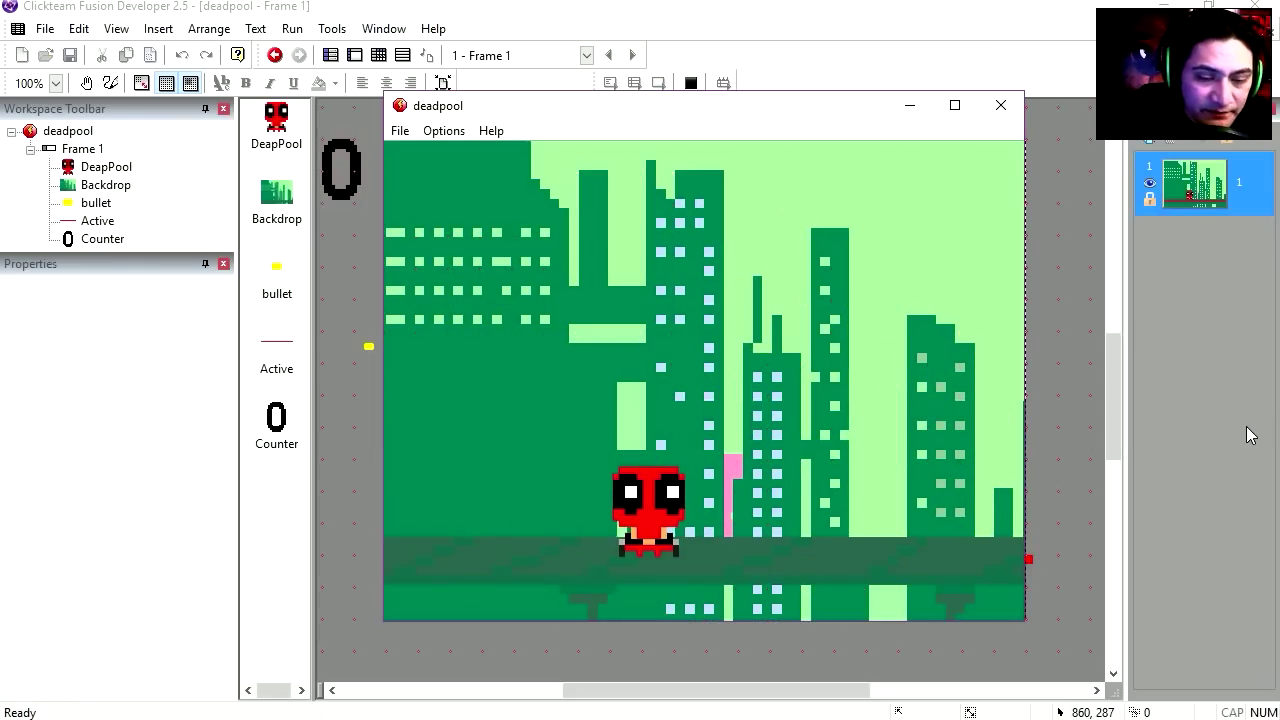
key("Right")
key("shift")
key("Left")
key("shift")
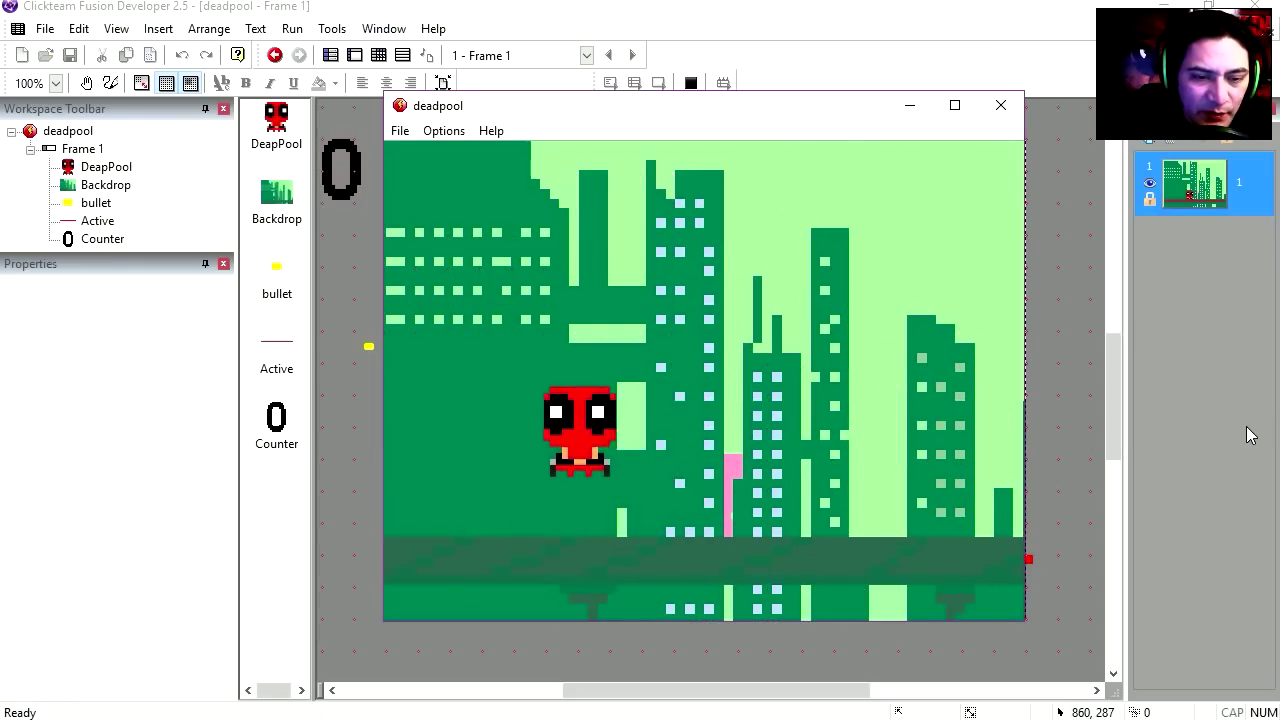
Play-test firing bullets while the character stands, walks left and right, and jumps.
key("Right")
key("shift")
key("space")
key("space")
key("space")
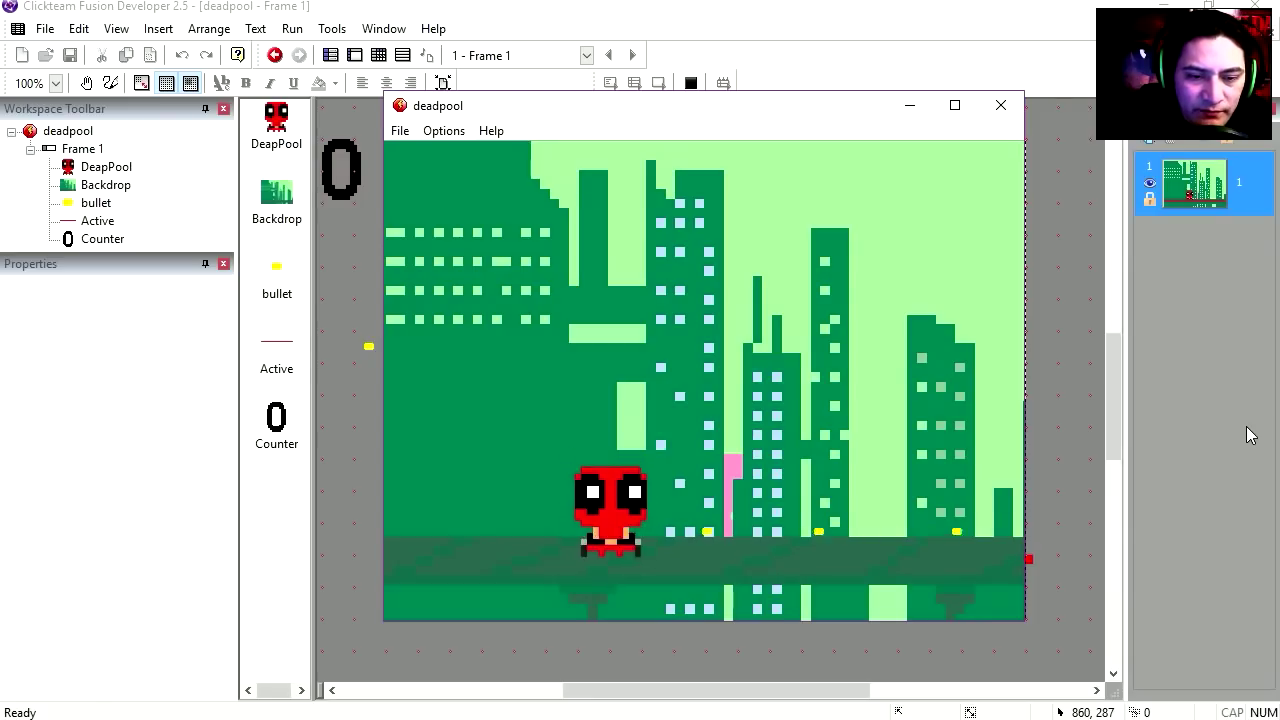
key("space")
key("Right")
key("shift")
key("shift")
key("space")
key("space")
key("space")
key("shift")
key("Left")
key("space")
key("space")
key("space")
key("shift")
key("space")
key("space")
key("Left")
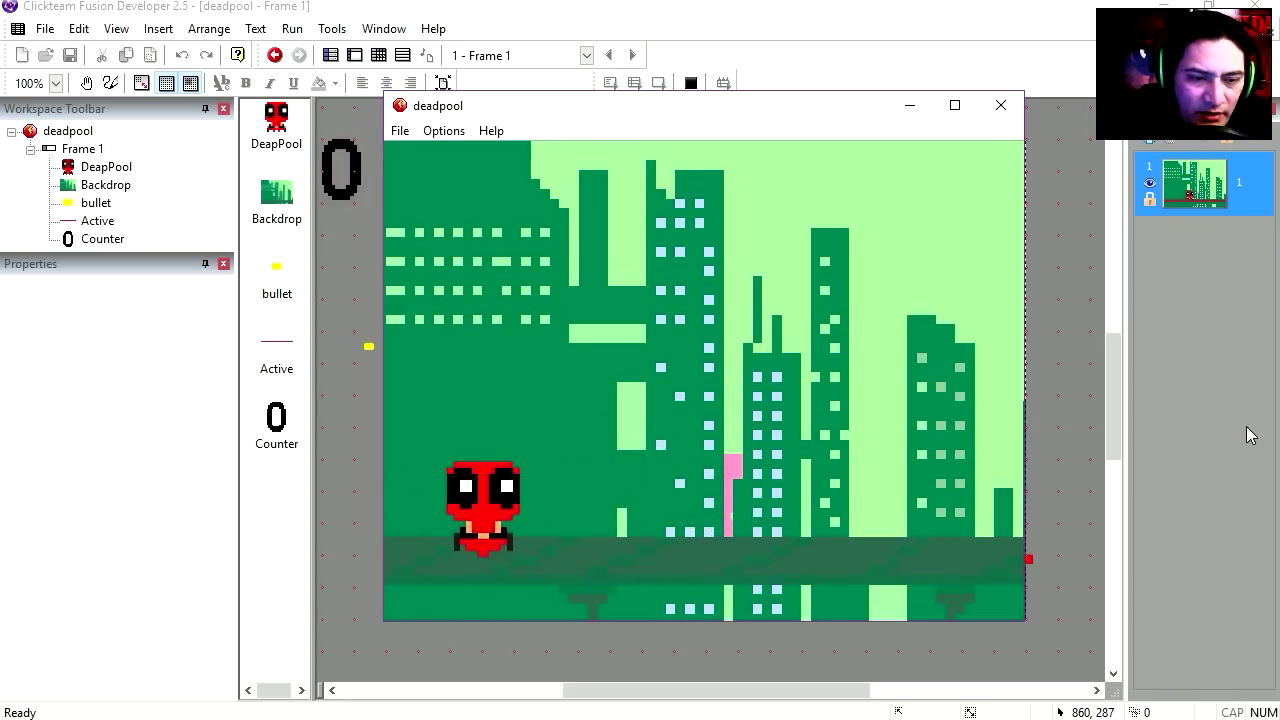
key("Right")
key("Up")
key("space")
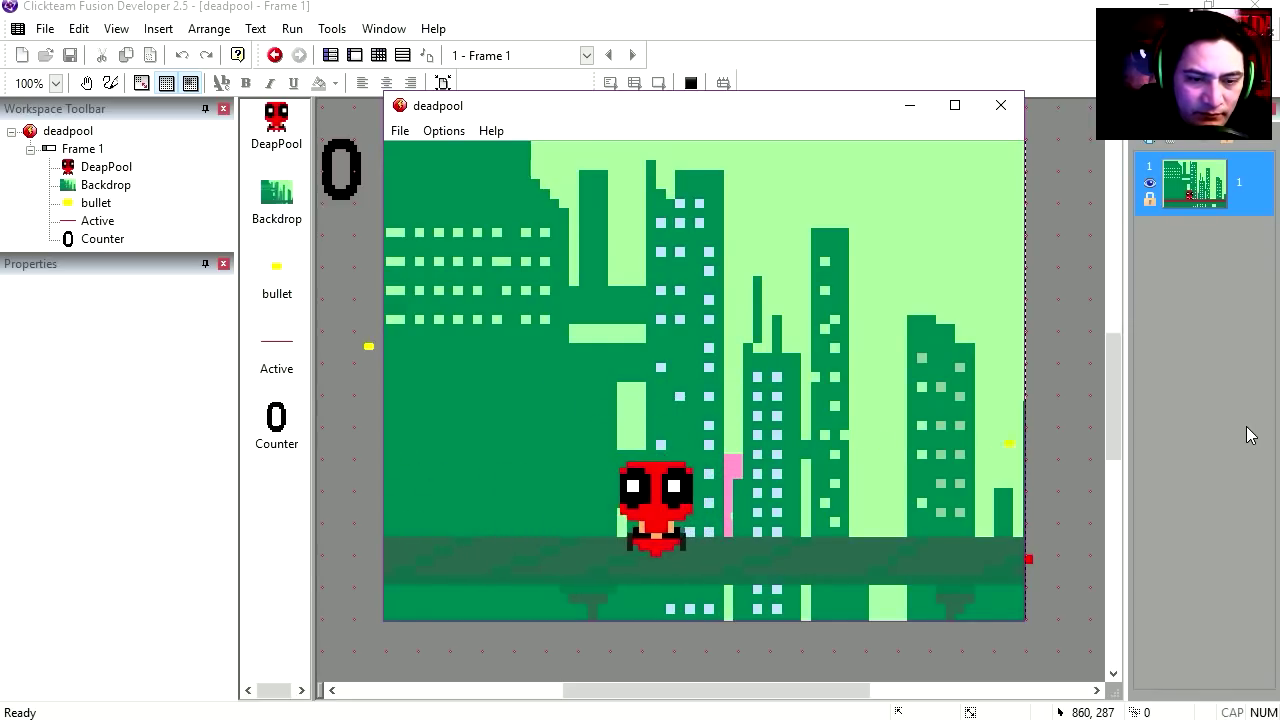
key("Left")
key("Up")
key("space")
key("Up")
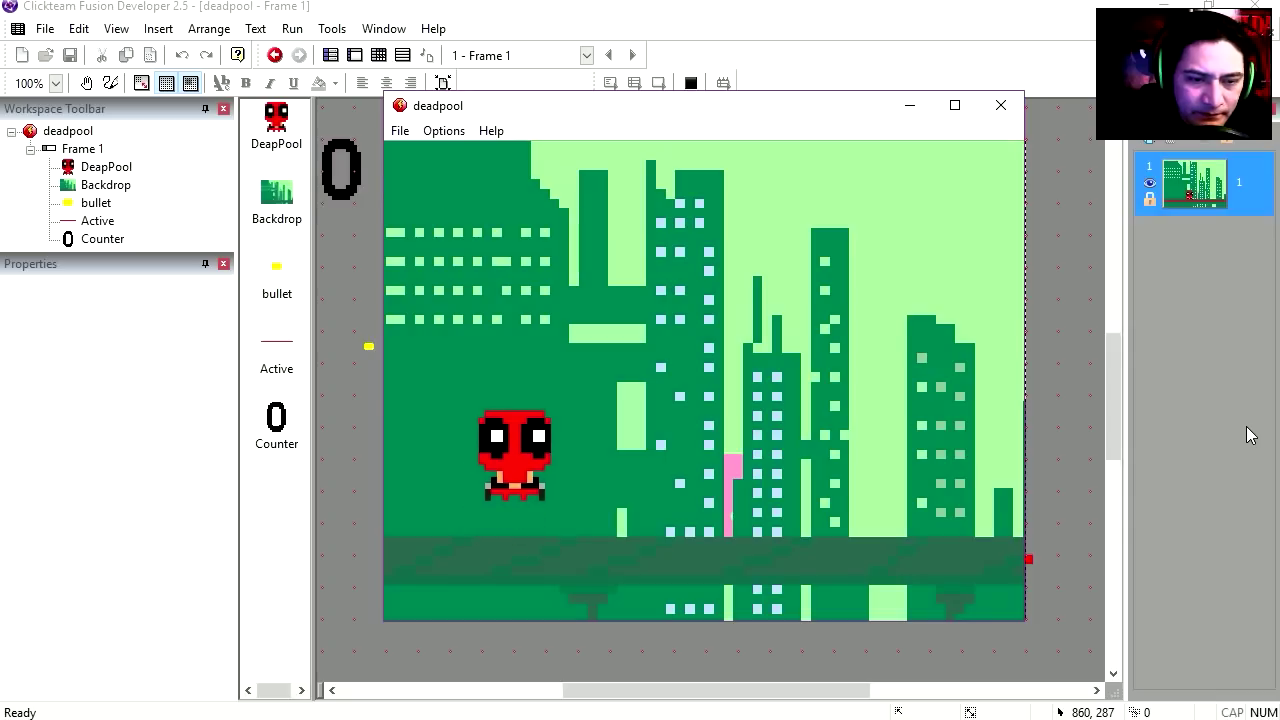
key("Right")
key("space")
key("space")
key("Left")
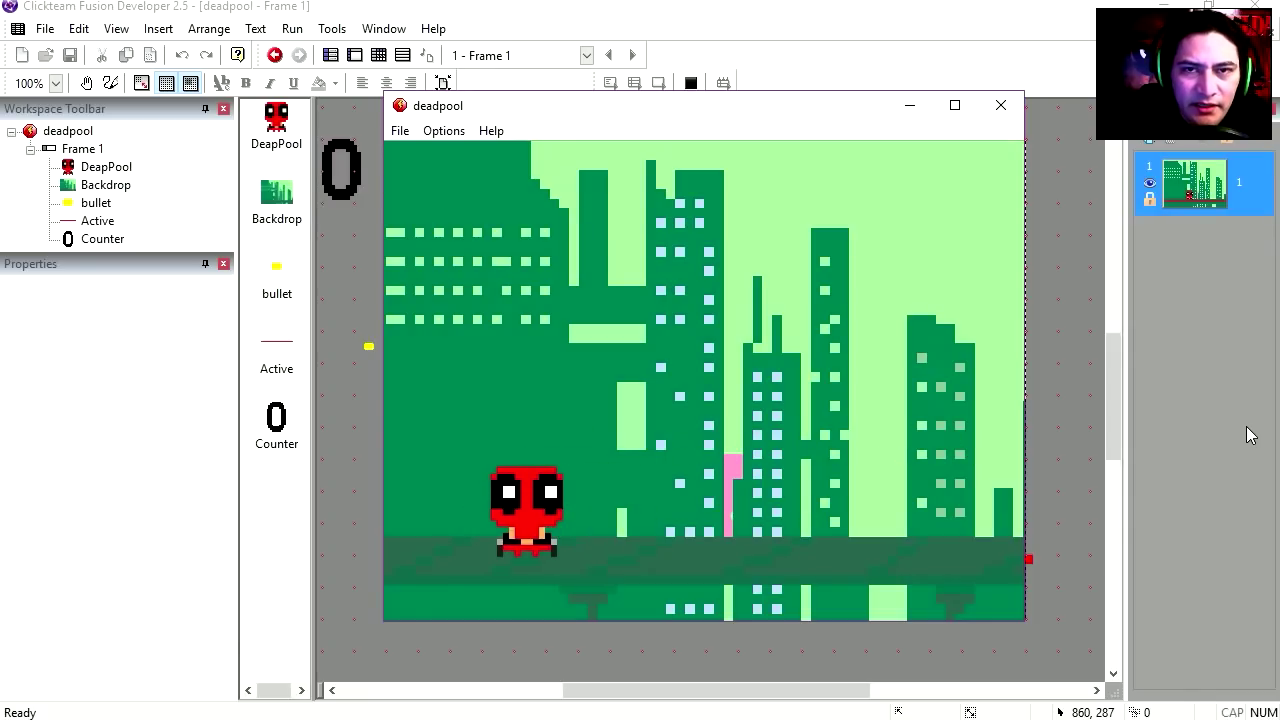
key("space")
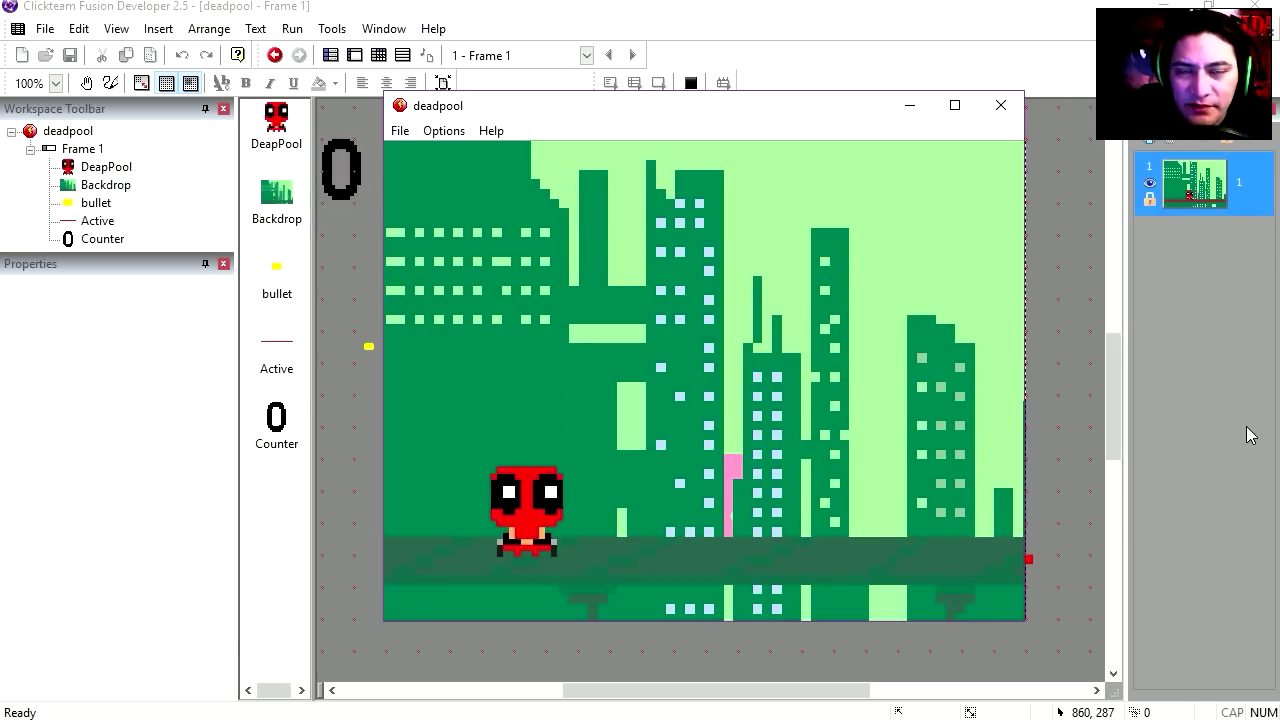